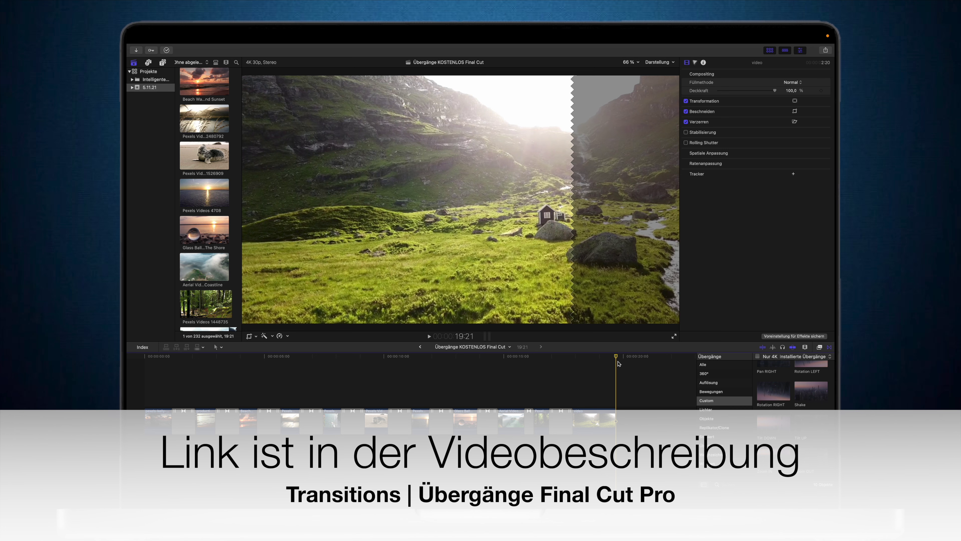
Deselect the timeline clip and exit Final Cut Pro's full-screen view.
left_click(616, 372)
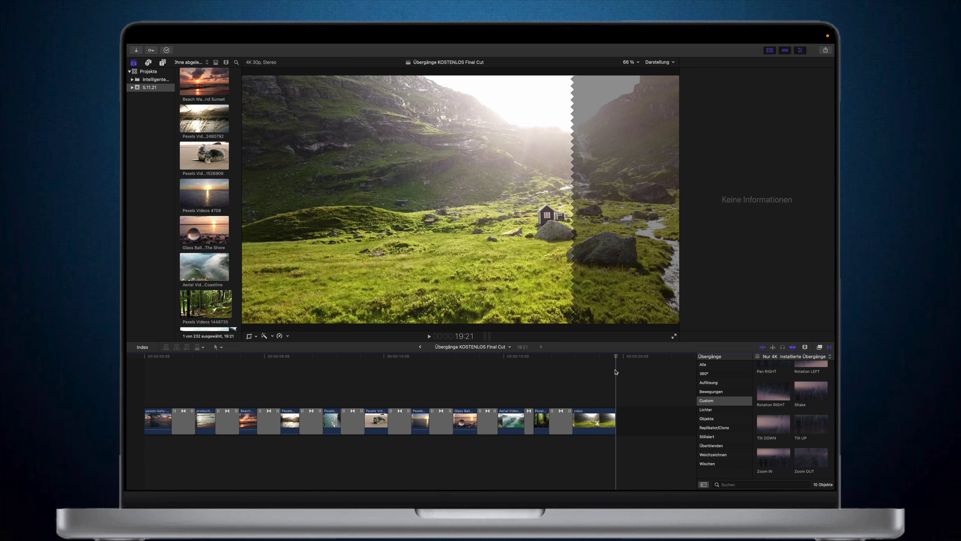
key("ctrl+super+f")
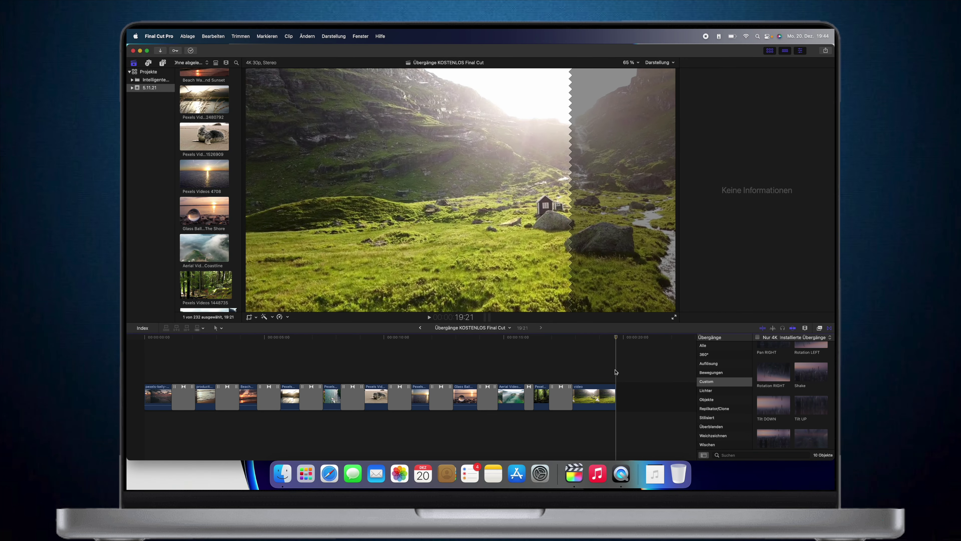
Hide Final Cut Pro, open the home folder via Gehe zu > Benutzerordner and select Filme.
key("super+h")
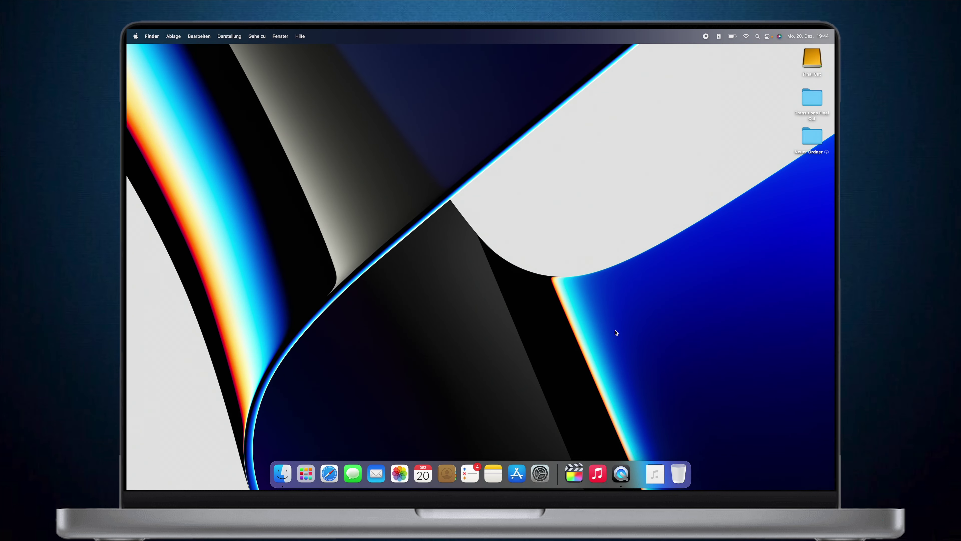
left_click(805, 99)
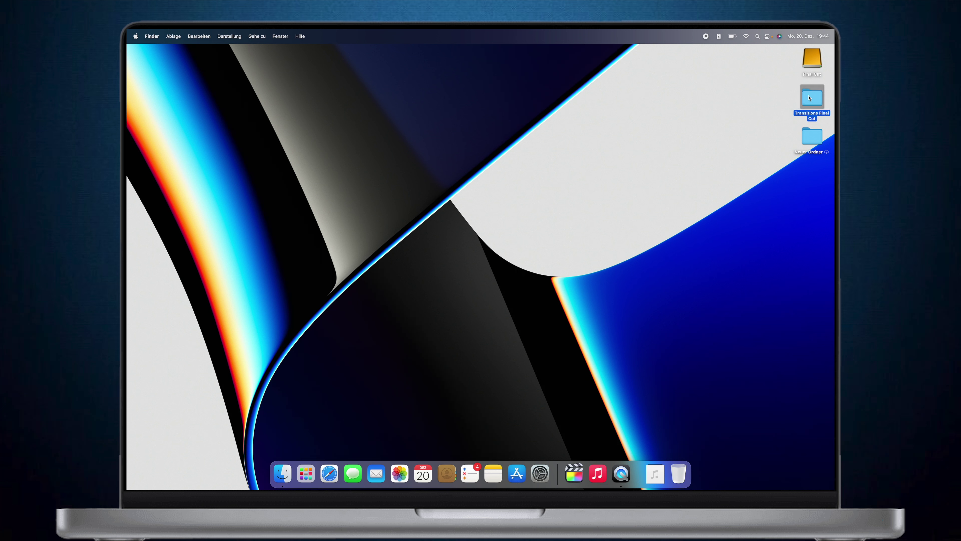
left_click(758, 127)
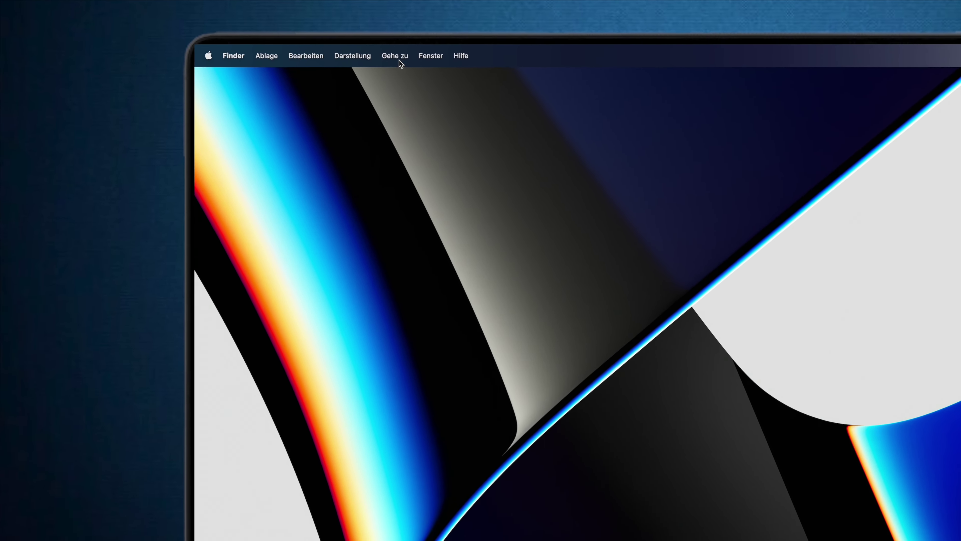
left_click(298, 42)
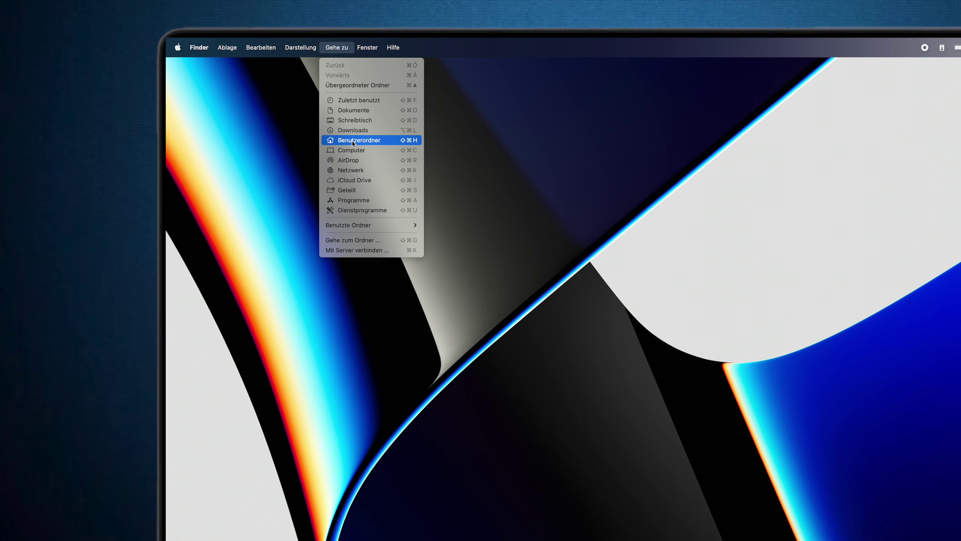
left_click(450, 181)
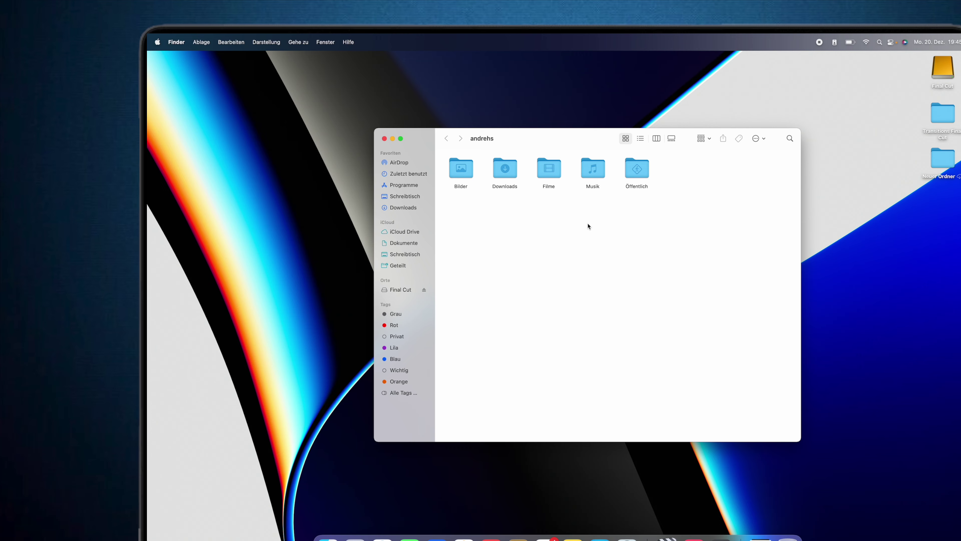
left_click(552, 185)
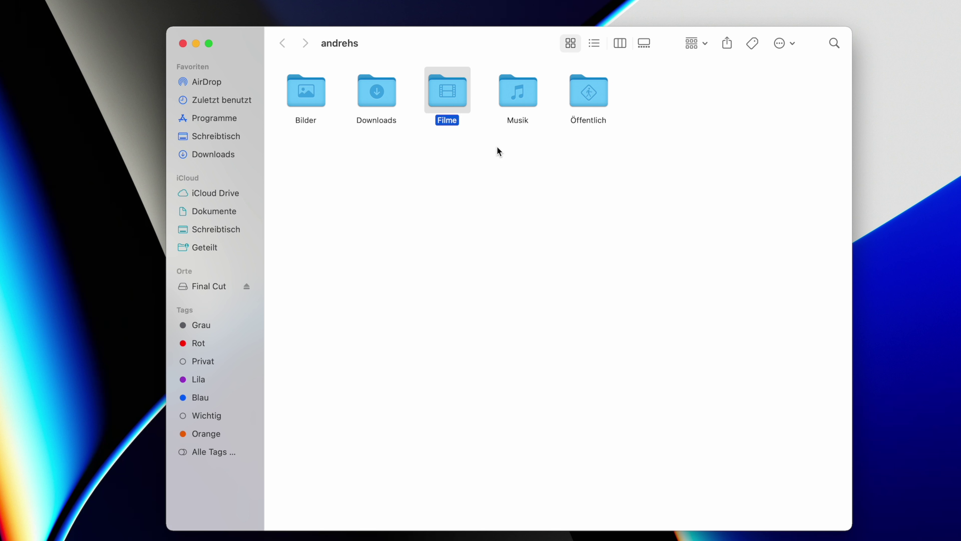
Open Filme › Motion Templates › Transitions to see the installed transition presets.
double_click(451, 91)
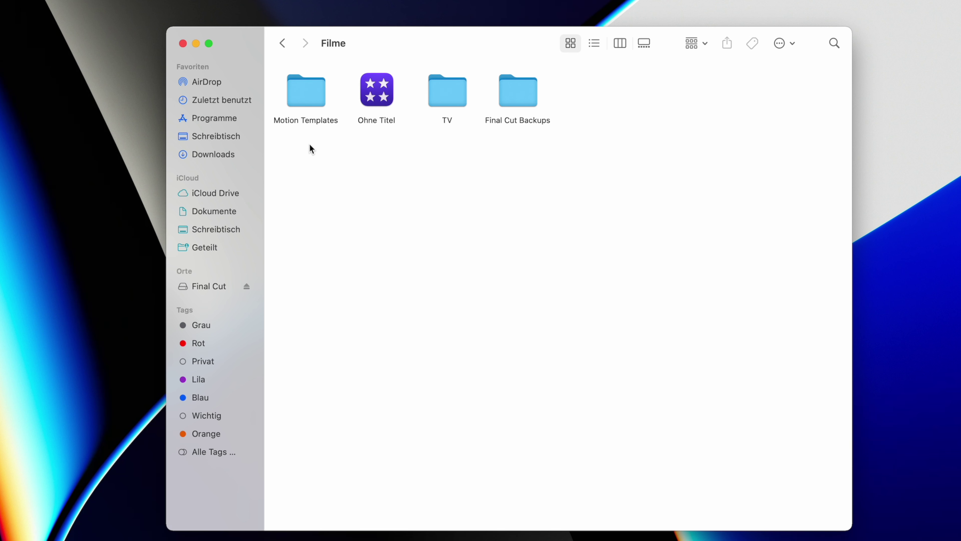
double_click(310, 89)
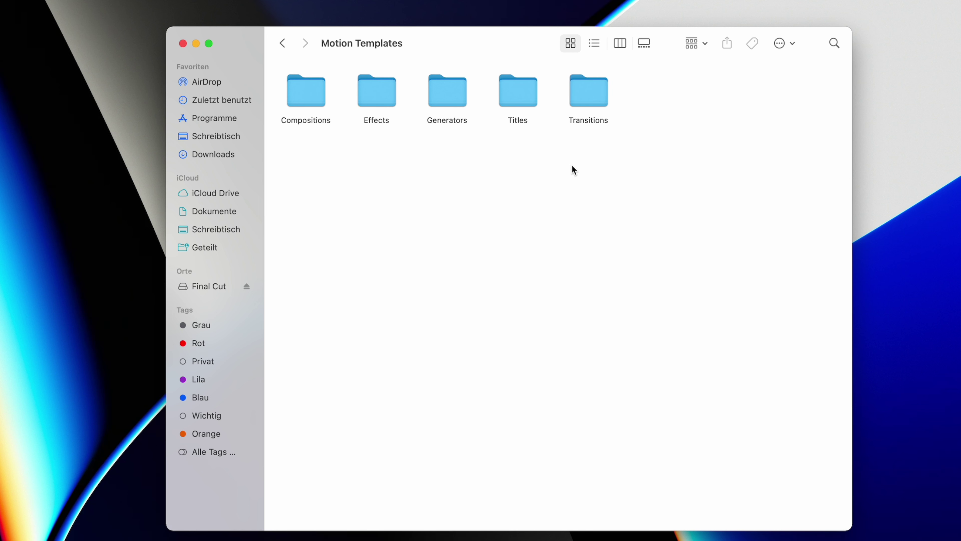
double_click(592, 95)
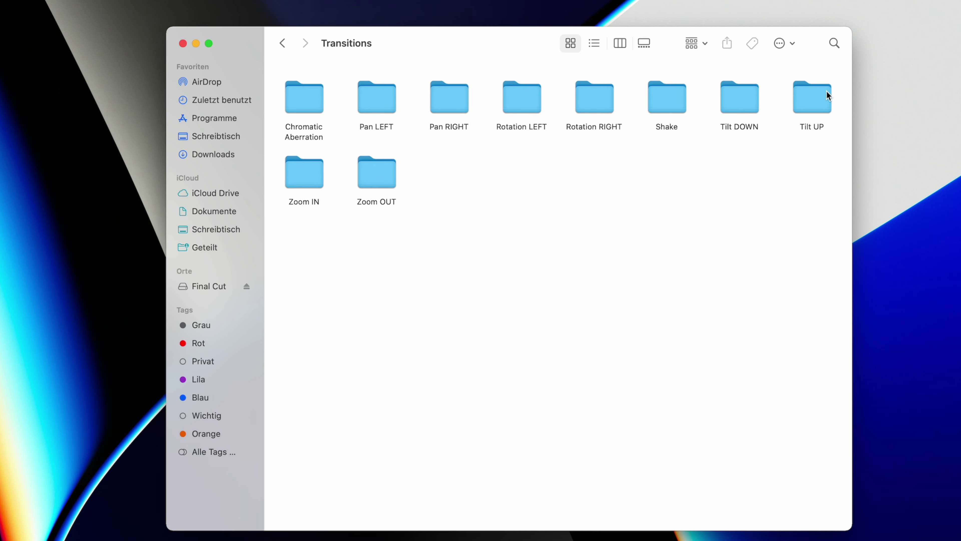
Compare the installed transition folders with the ten in desktop Transitions Final Cut, then return to Motion Templates.
left_click_drag(841, 86, 335, 231)
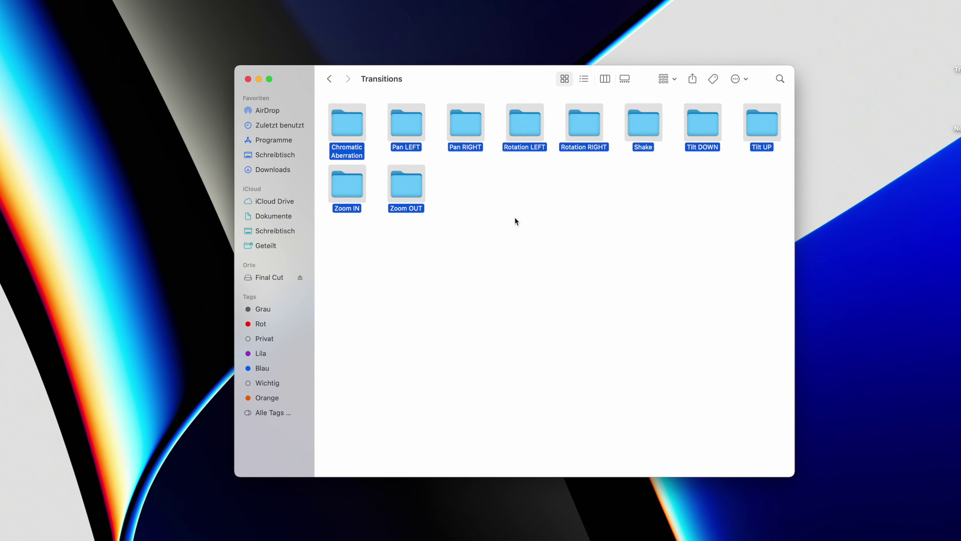
left_click(516, 221)
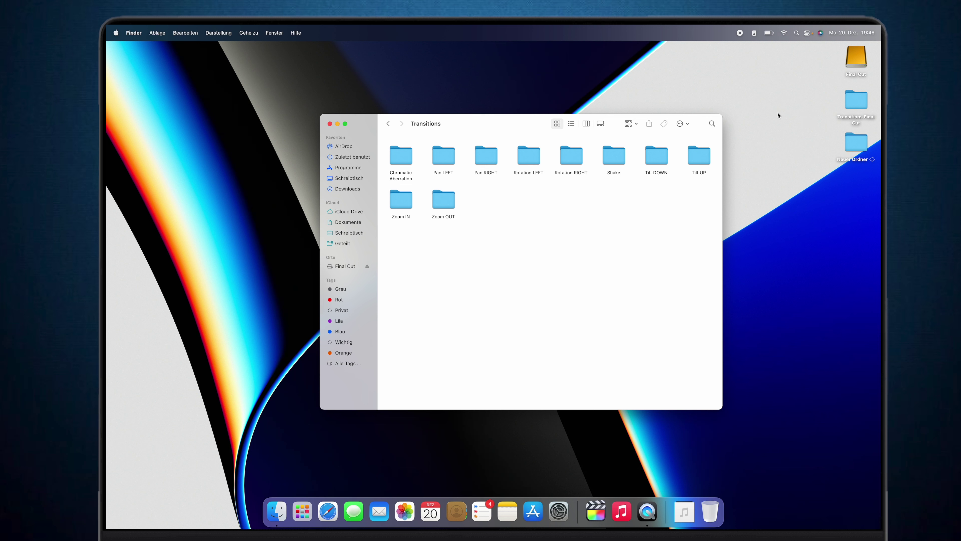
double_click(854, 102)
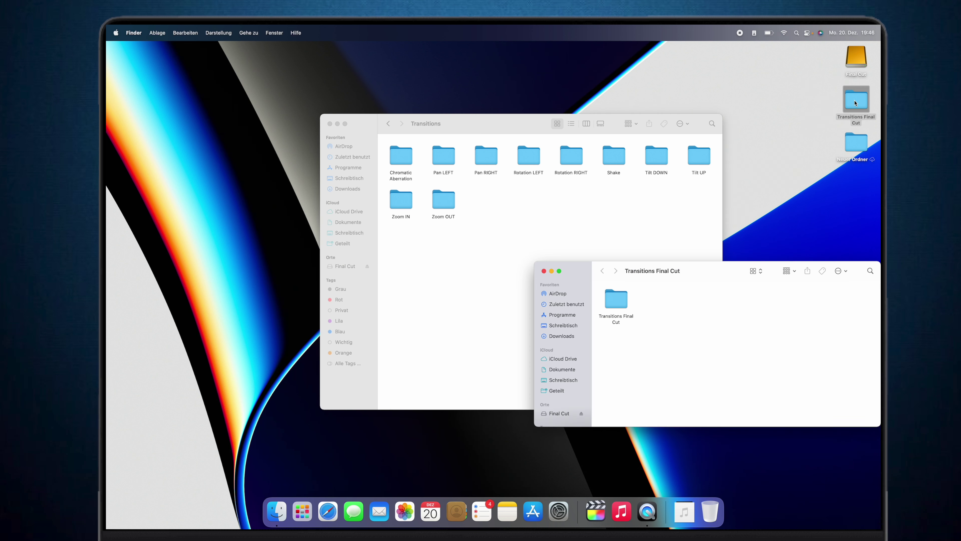
double_click(616, 301)
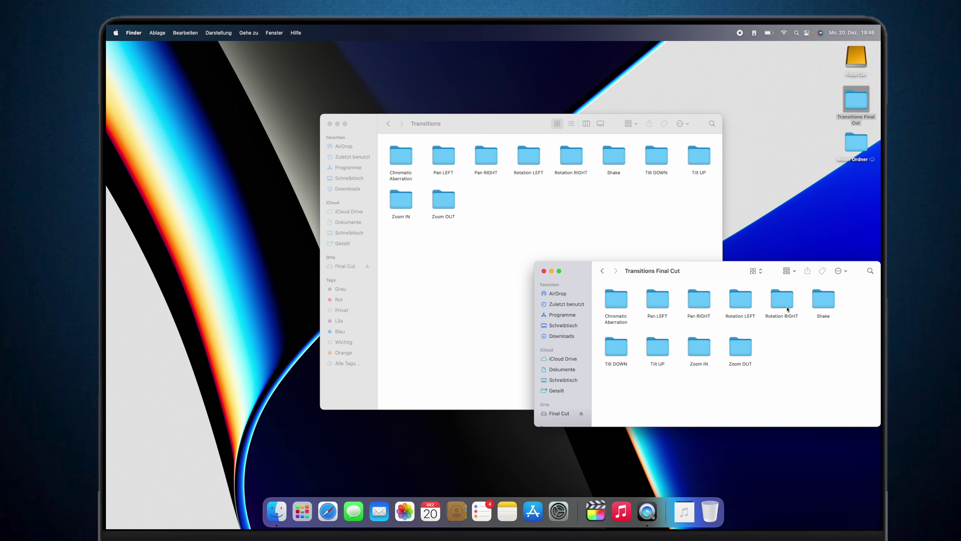
left_click_drag(852, 300, 612, 379)
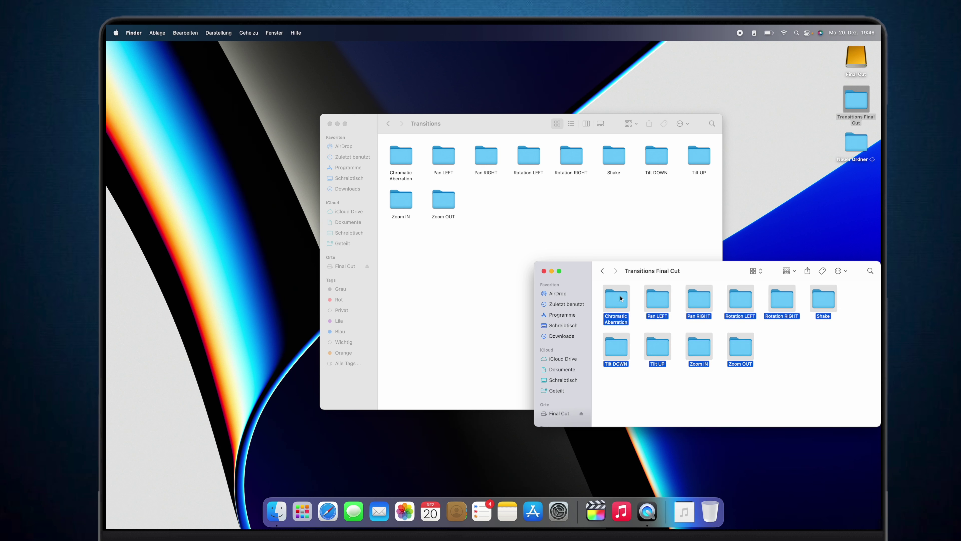
left_click(510, 214)
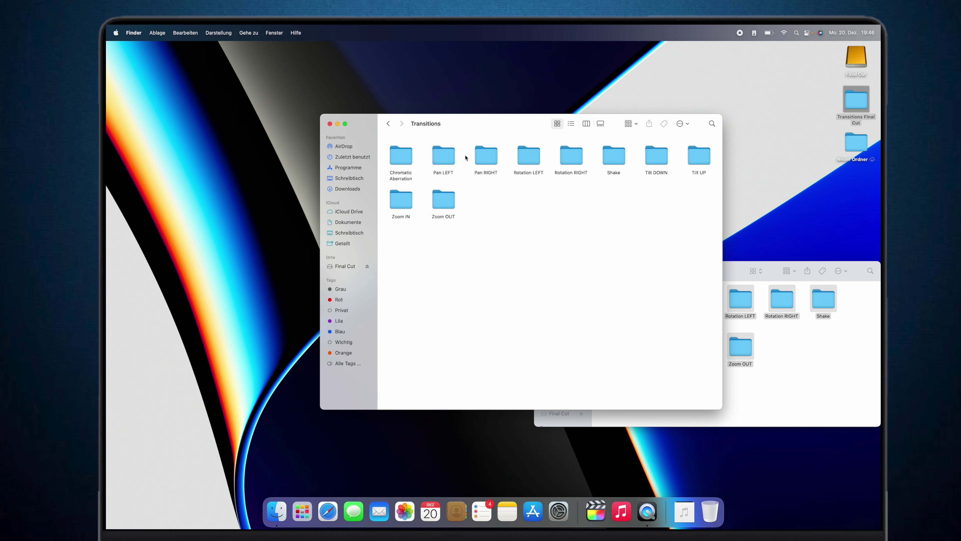
left_click(389, 127)
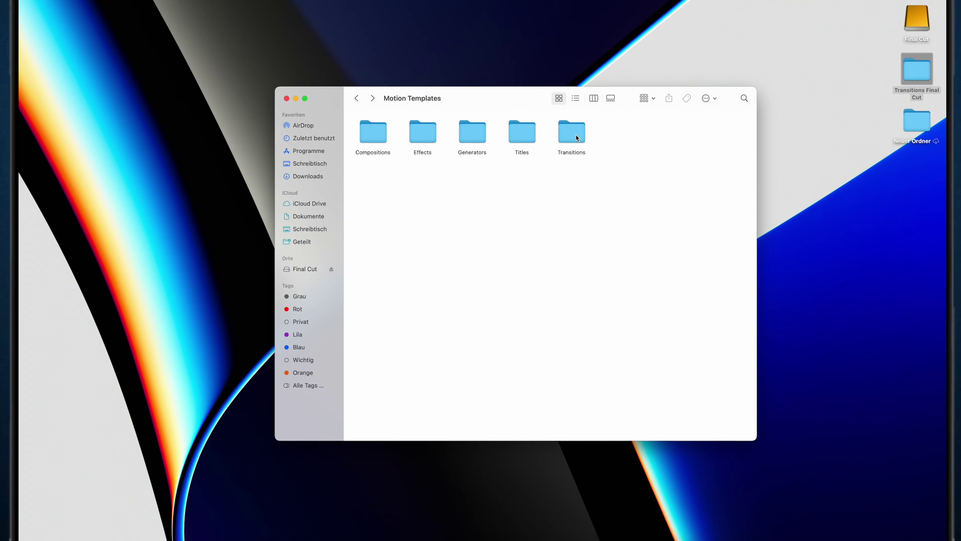
Go back to Filme and reopen Motion Templates › Transitions.
left_click(576, 135)
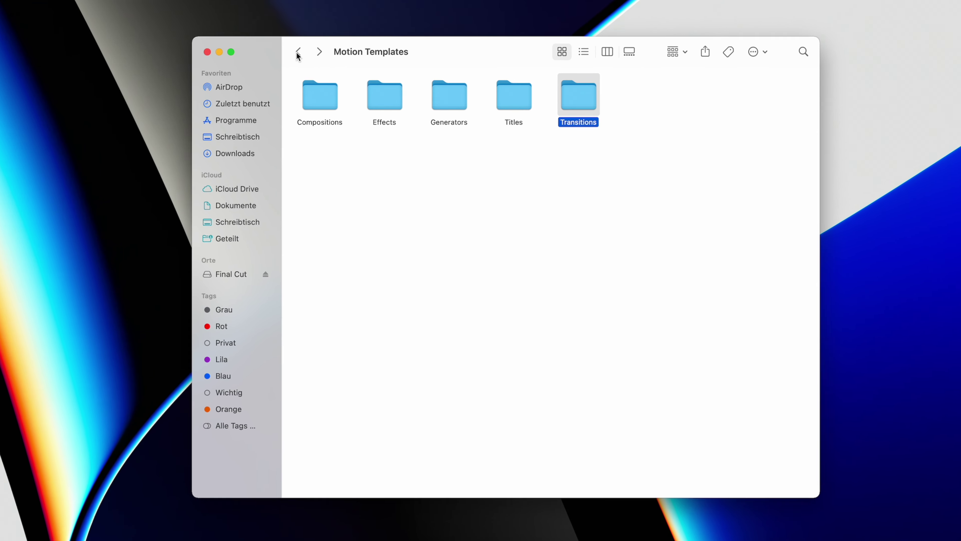
left_click(297, 52)
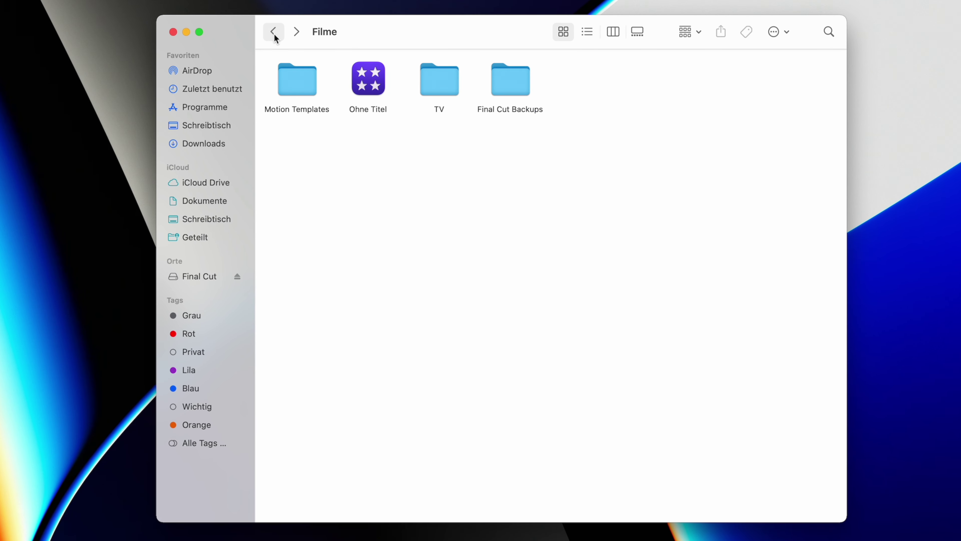
left_click(288, 109)
left_click(317, 151)
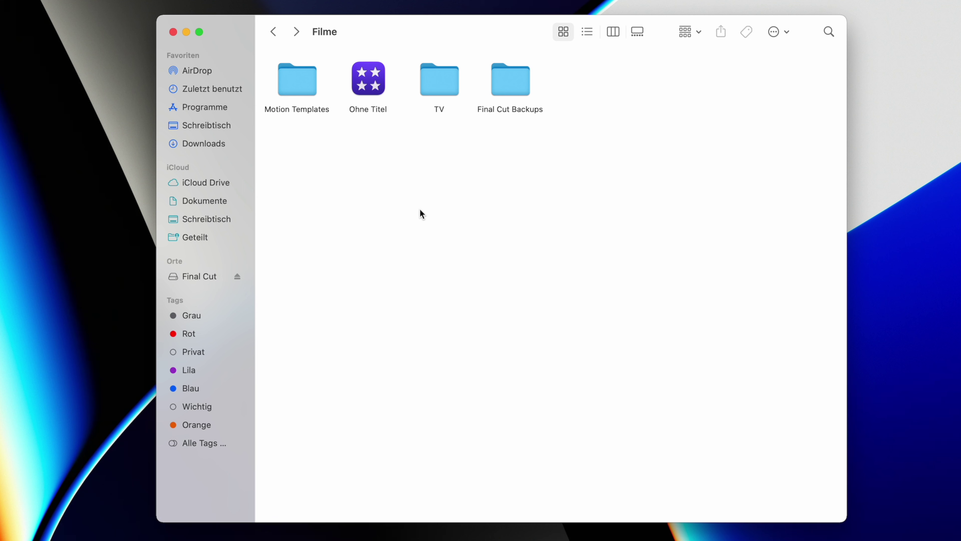
left_click(298, 86)
double_click(298, 86)
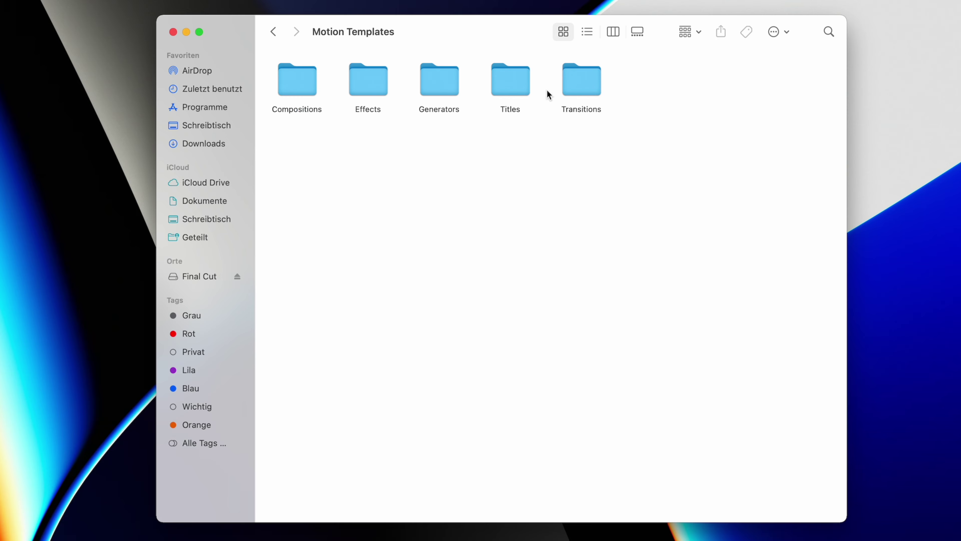
left_click(602, 92)
double_click(602, 92)
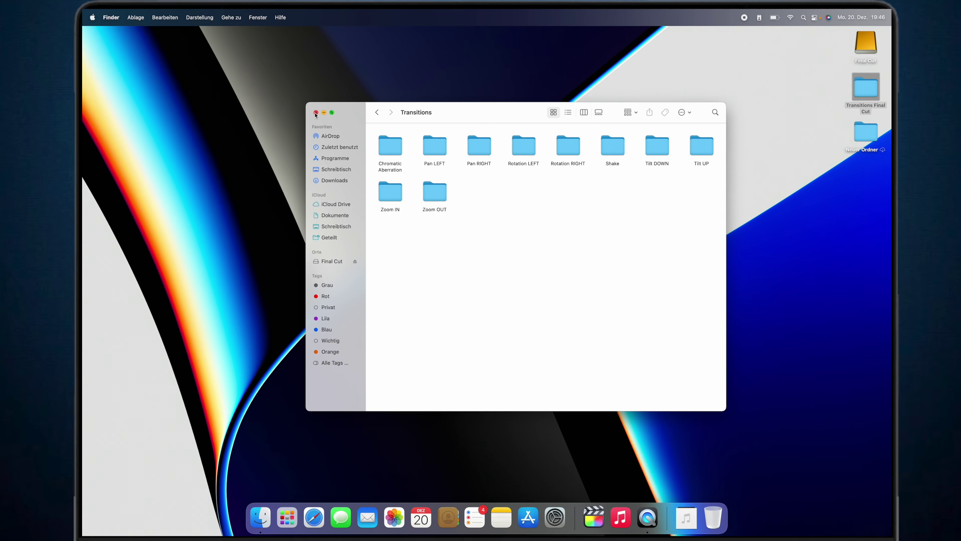
Close the Transitions window and switch back to Final Cut Pro from the Dock.
left_click(267, 85)
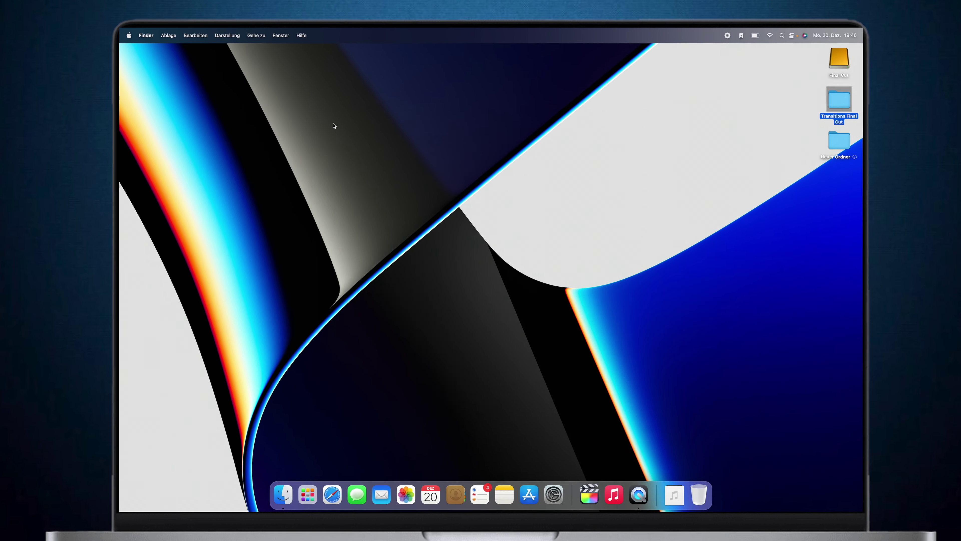
left_click(556, 339)
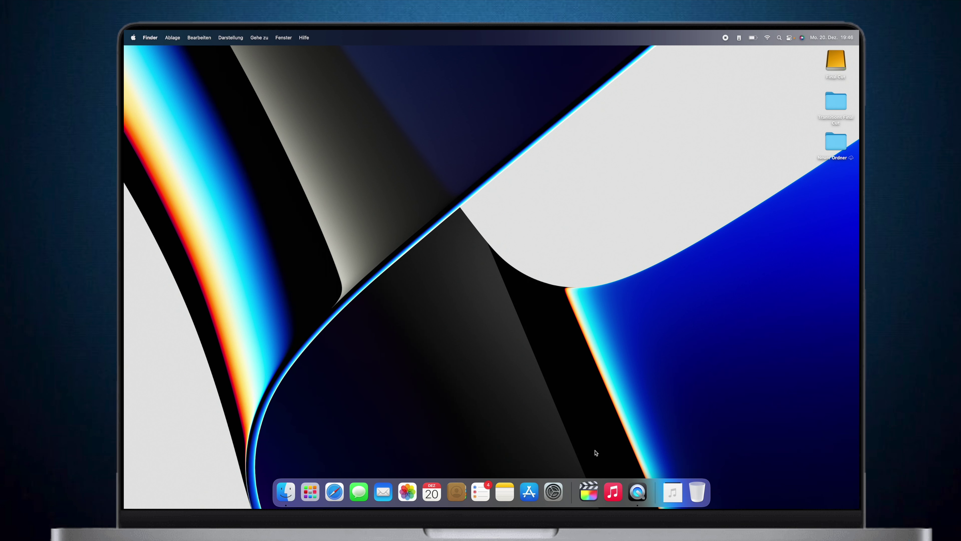
left_click(588, 491)
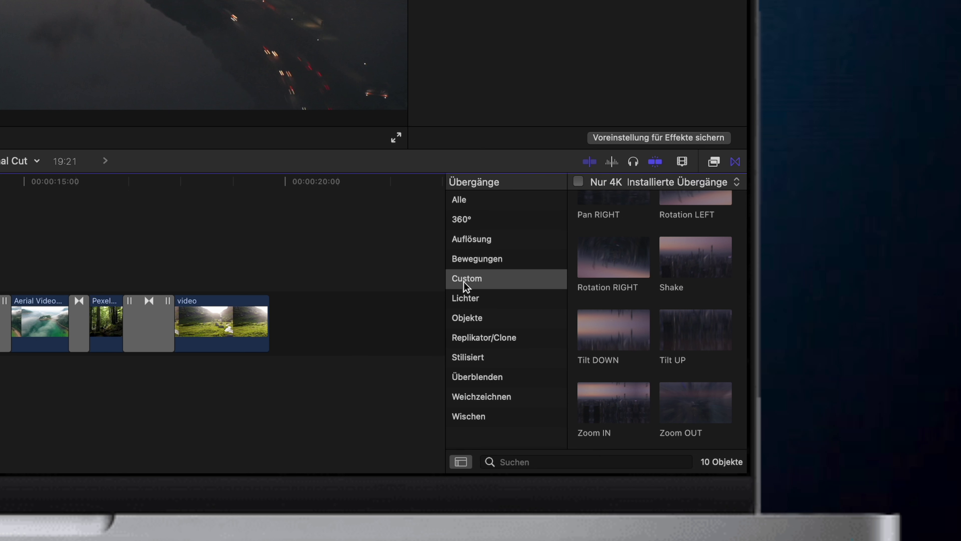
Open the Pan LEFT transition from the Custom category in Motion via In „Motion“ öffnen.
scroll(629, 408, "up", 3)
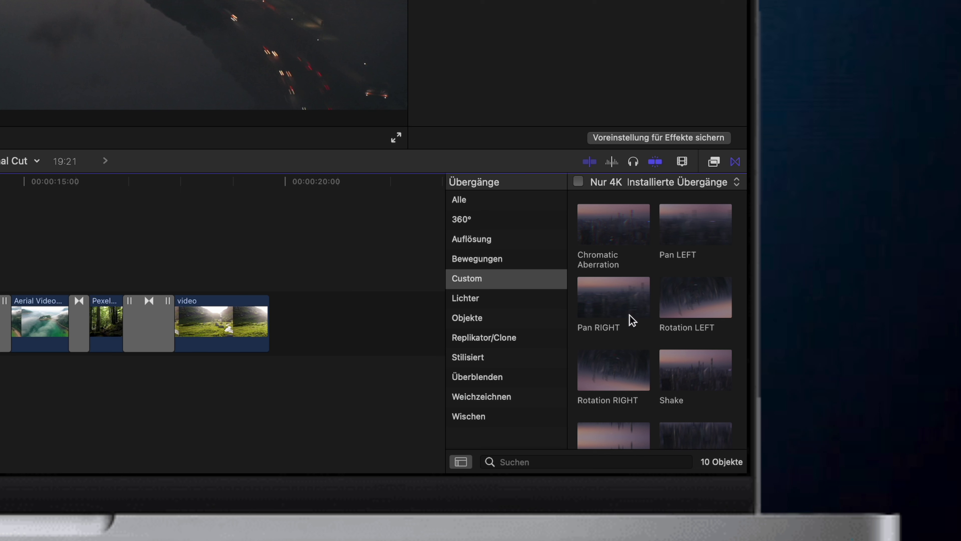
left_click(404, 242)
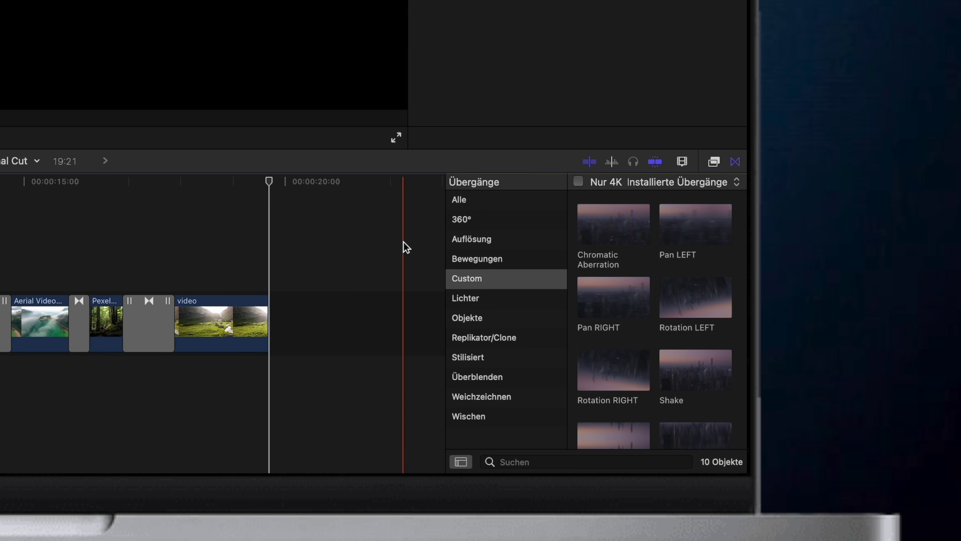
left_click(682, 226)
right_click(683, 226)
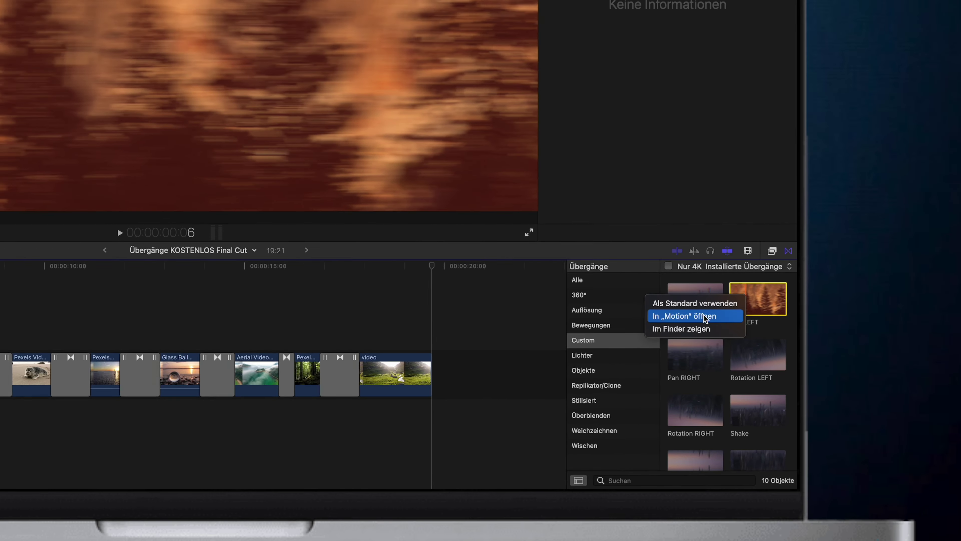
left_click(628, 247)
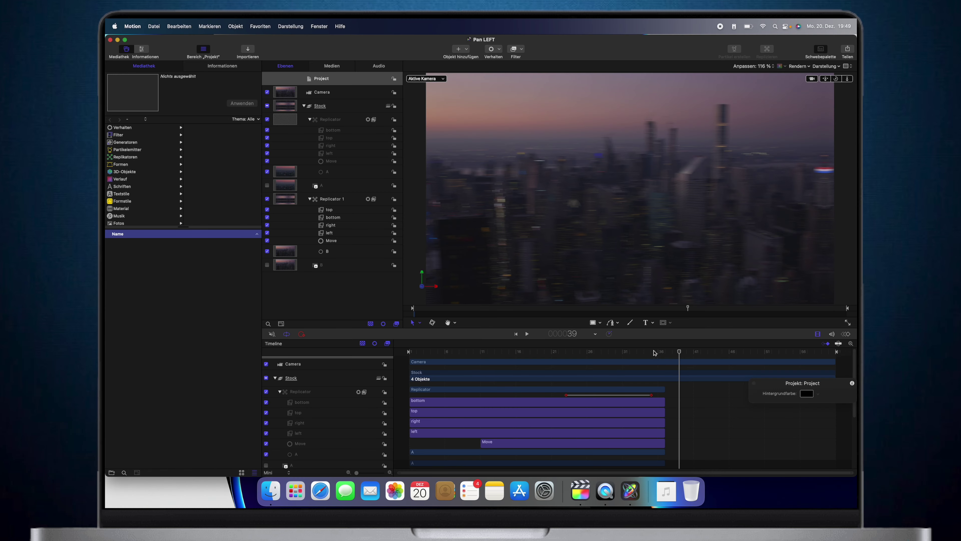
Move the Pan LEFT playhead in Motion back to frame 34.
mouse_move(678, 354)
left_mouse_down()
mouse_move(459, 352)
mouse_move(458, 367)
left_mouse_up()
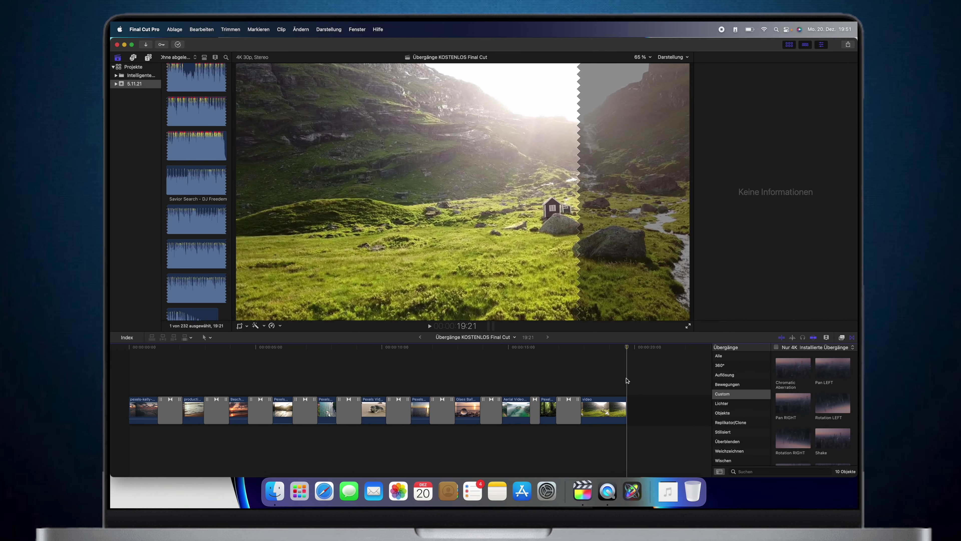
Hide Final Cut Pro and navigate Finder to Filme › Motion Templates › Transitions.
key("super+h")
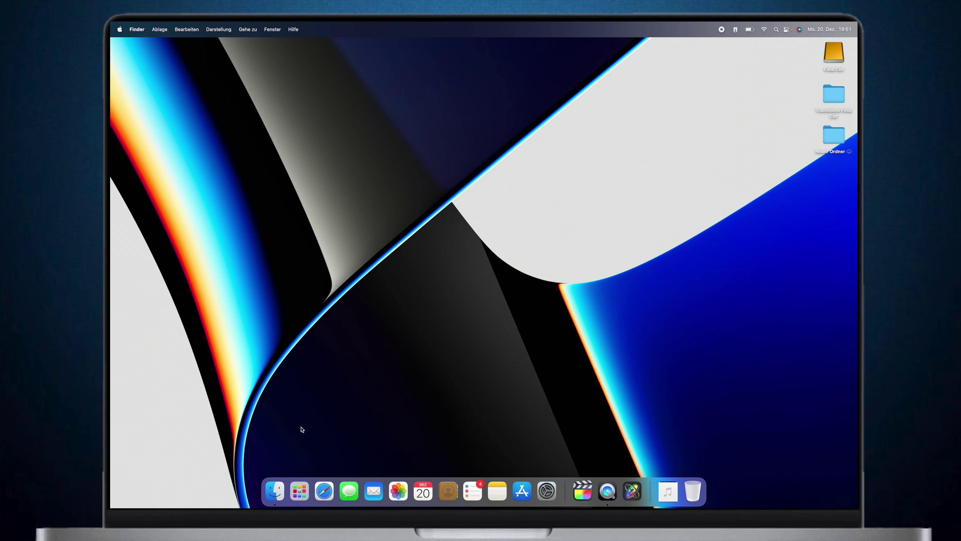
left_click(250, 33)
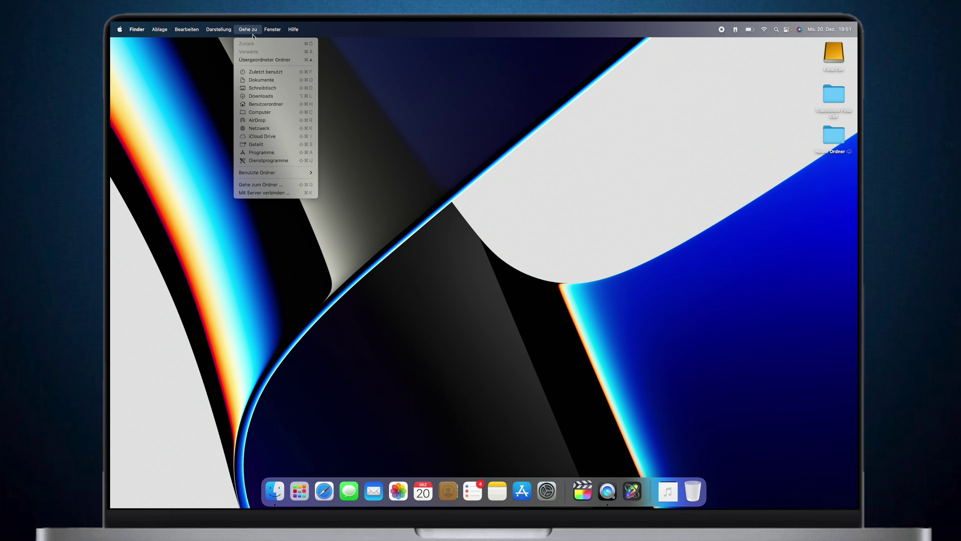
left_click(275, 104)
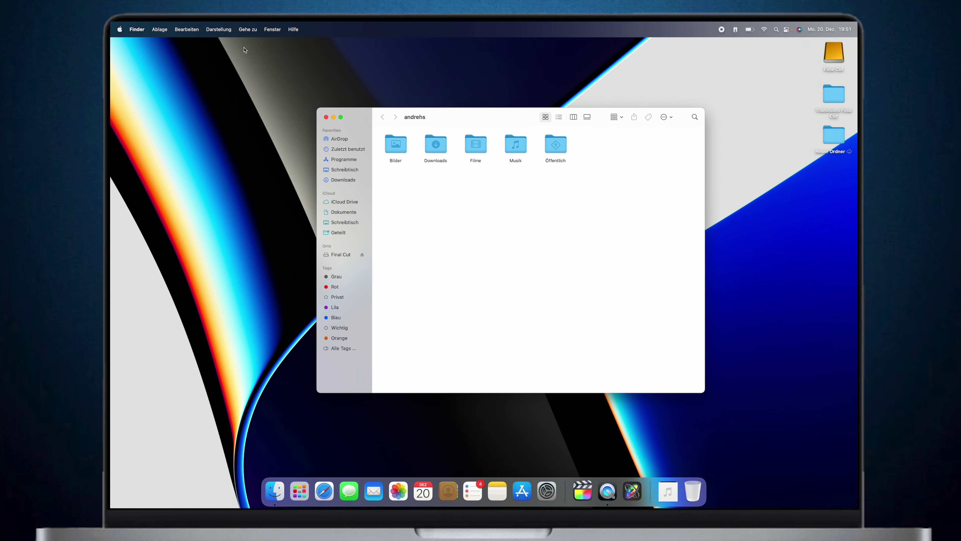
left_click(248, 30)
mouse_move(282, 176)
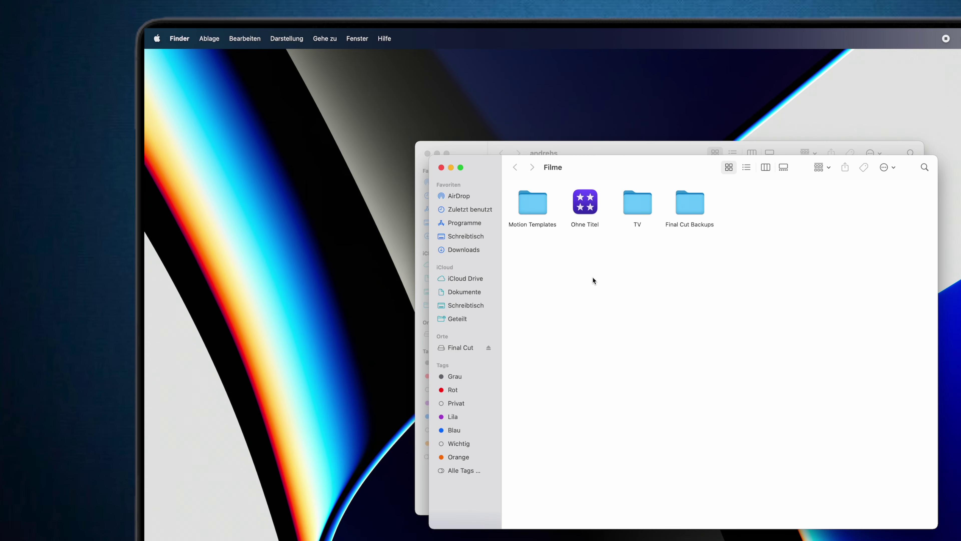
double_click(533, 203)
double_click(715, 187)
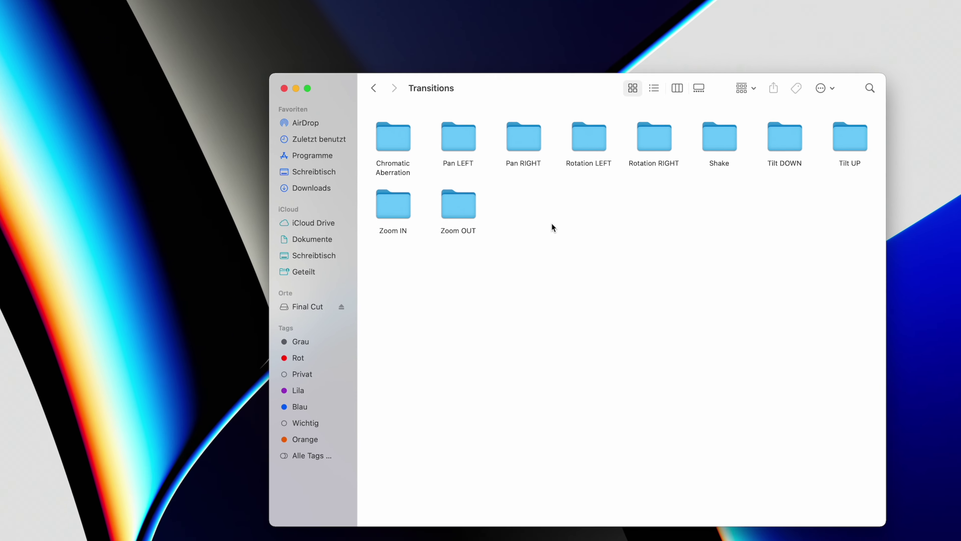
Create a new folder named Test1234 inside Transitions.
right_click(567, 232)
left_click(579, 238)
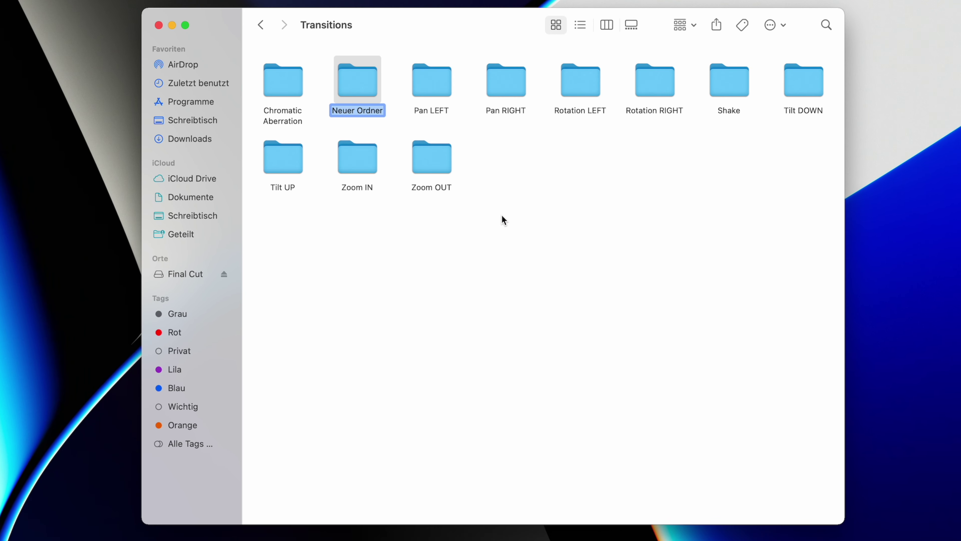
type("Test")
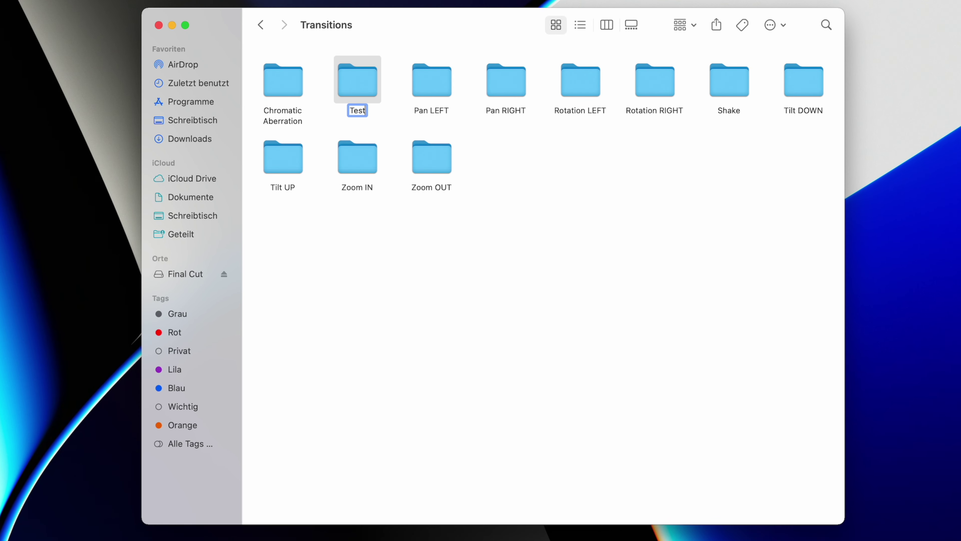
type("1234")
key("Return")
left_click(556, 128)
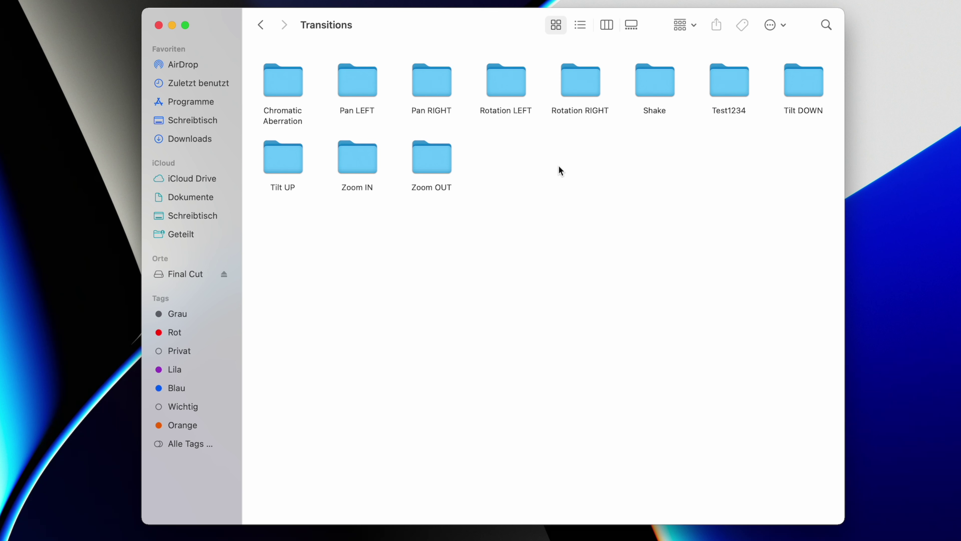
Move all transition folders except Tilt DOWN into Test1234, leaving Tilt DOWN behind.
left_click_drag(686, 56, 288, 197)
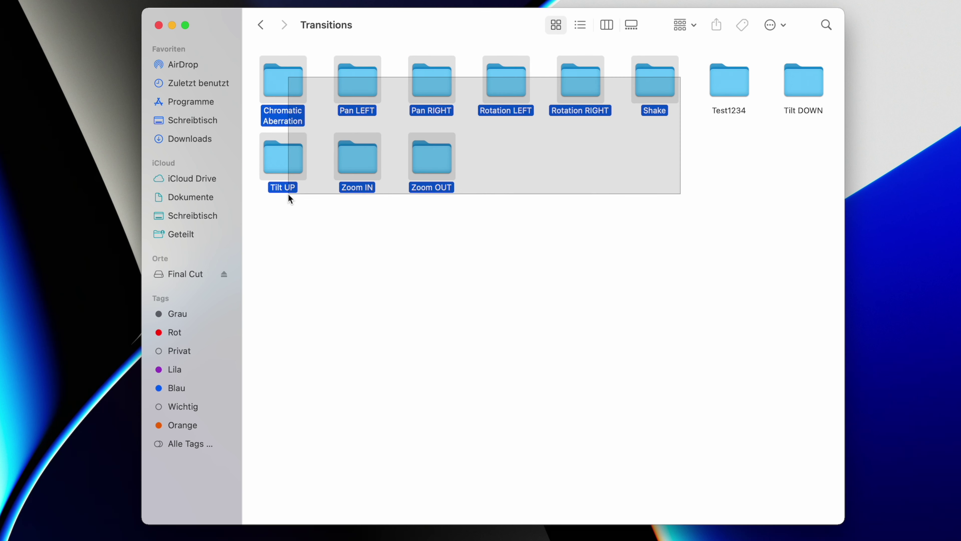
left_click_drag(656, 89, 702, 75)
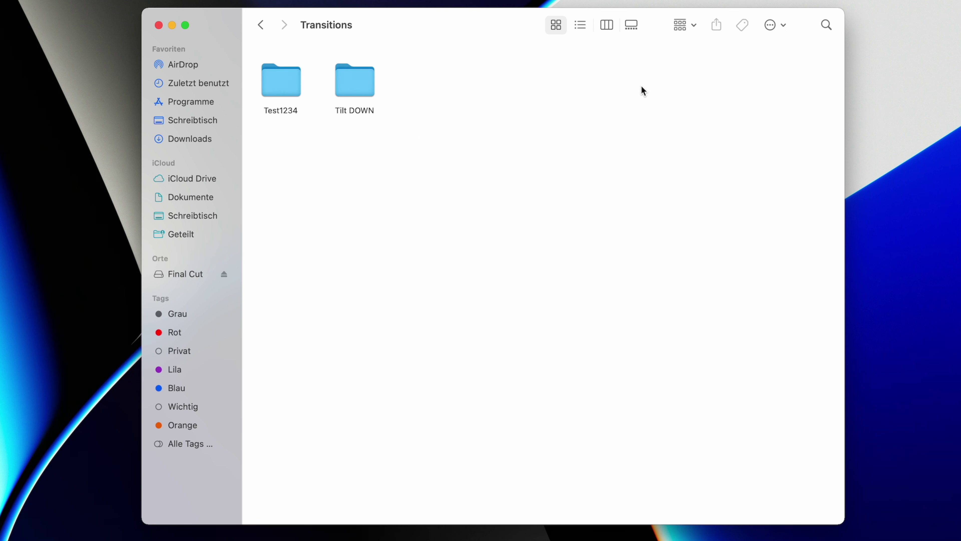
left_click(360, 83)
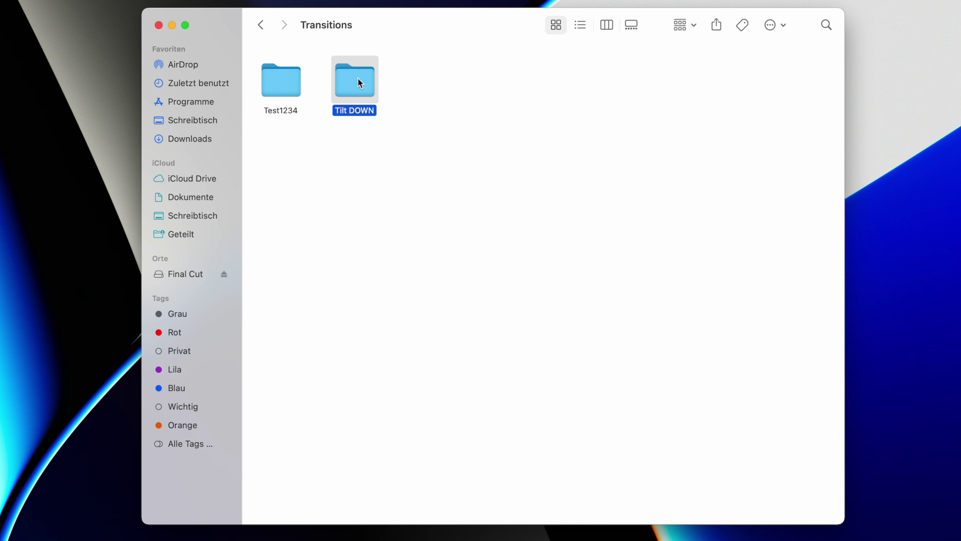
left_click(441, 138)
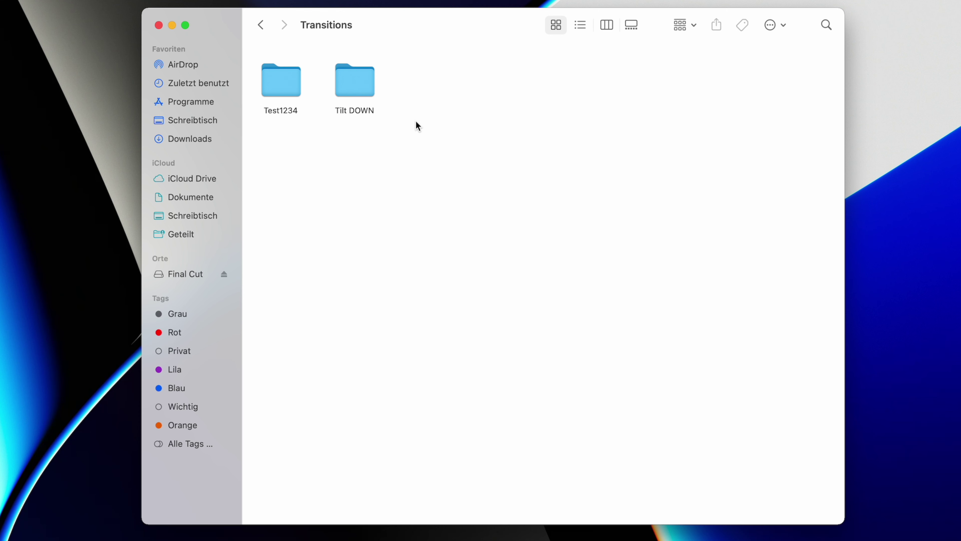
left_click(358, 84)
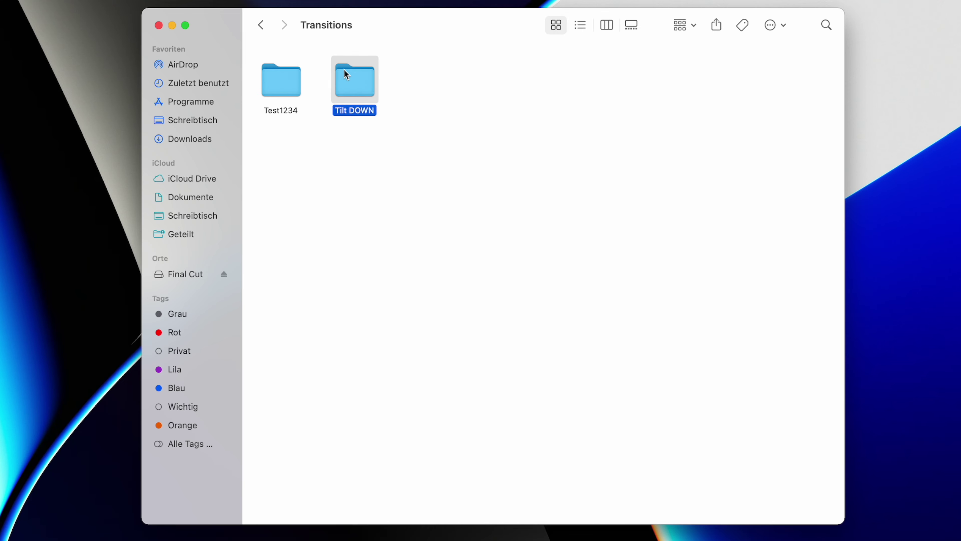
left_click_drag(359, 83, 382, 100)
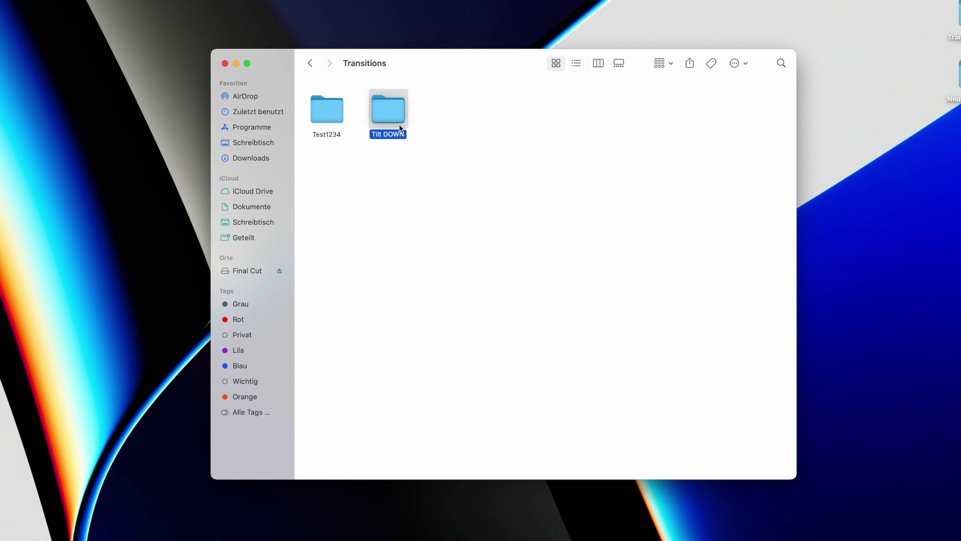
left_click(432, 182)
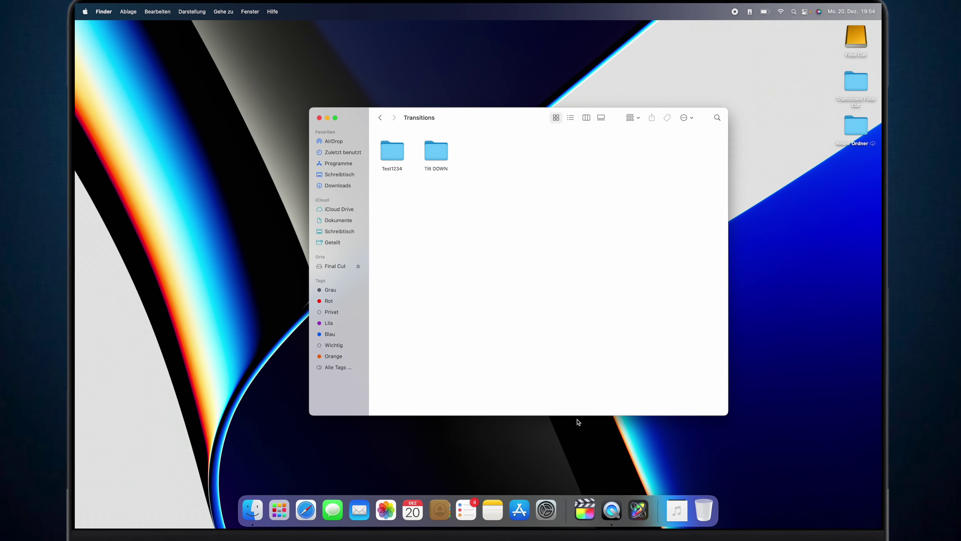
left_click(582, 498)
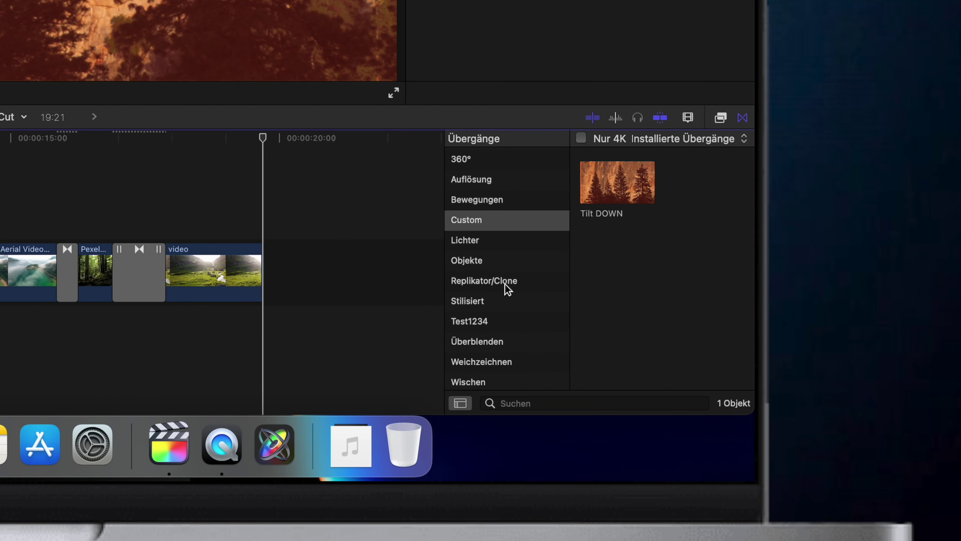
scroll(503, 287, "down", 1)
left_click(471, 320)
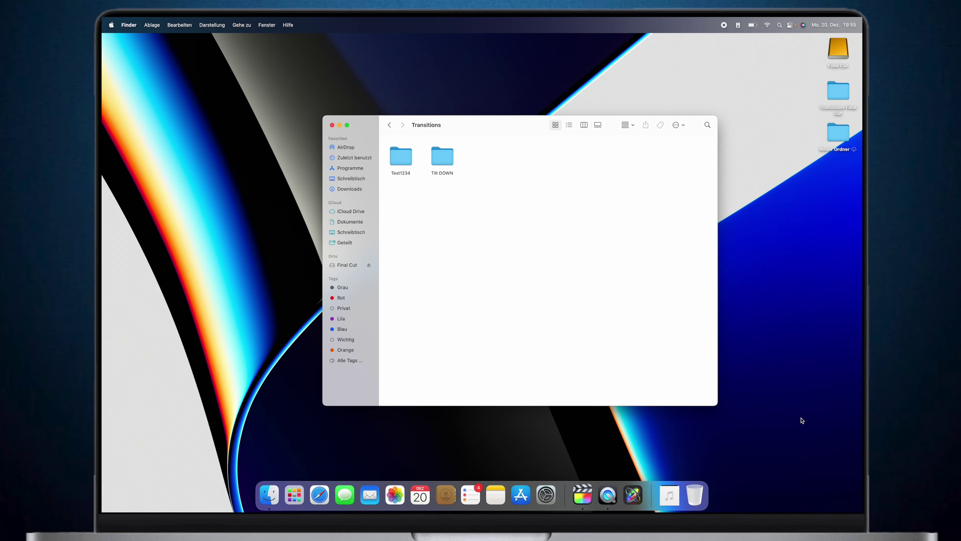
Drop Tilt DOWN into Test1234, then view the Test1234 transitions category in Final Cut Pro.
left_click_drag(448, 162, 410, 161)
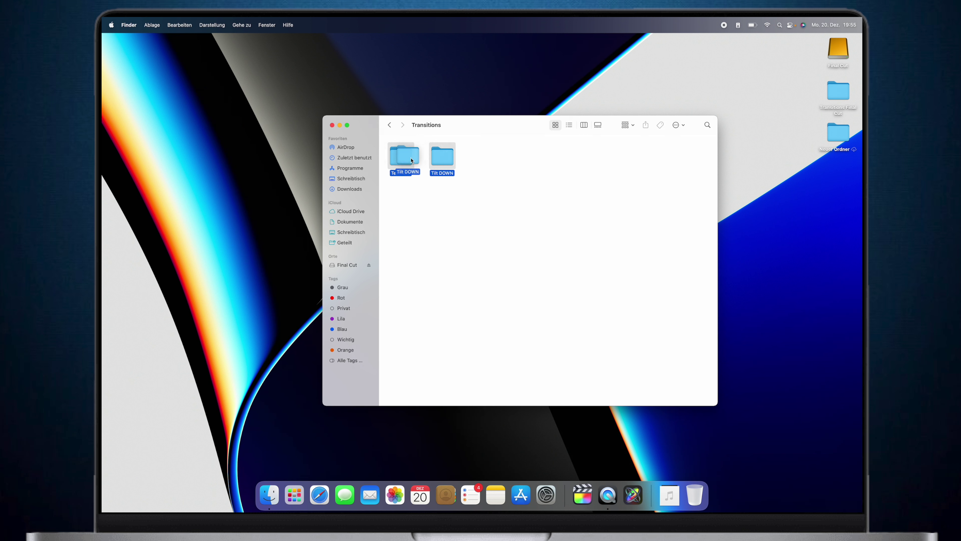
left_click(582, 492)
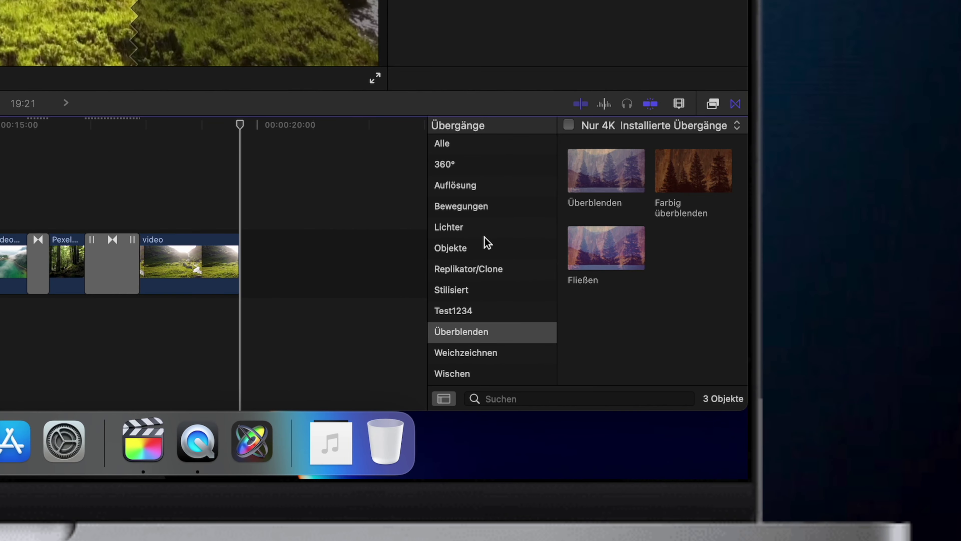
left_click(469, 312)
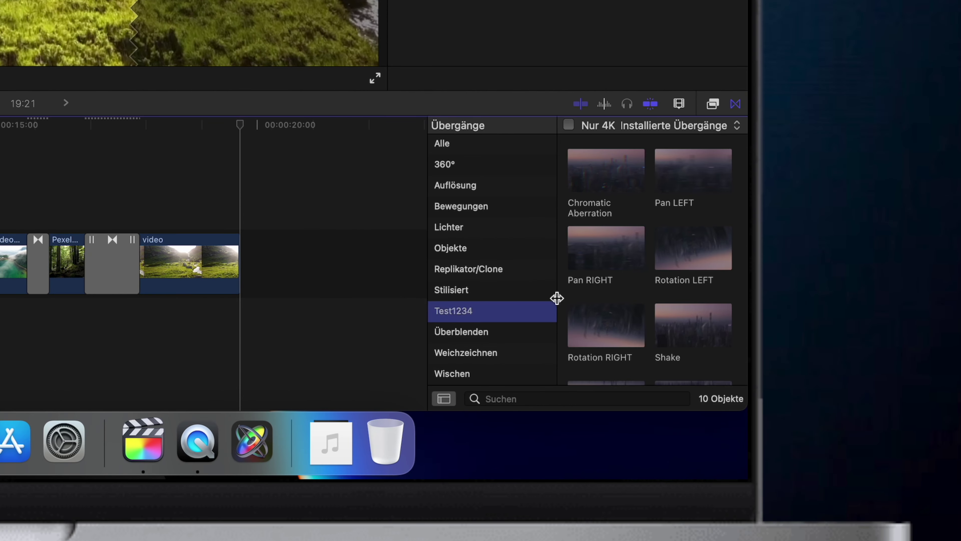
scroll(624, 309, "down", 5)
scroll(624, 309, "up", 3)
scroll(625, 309, "up", 2)
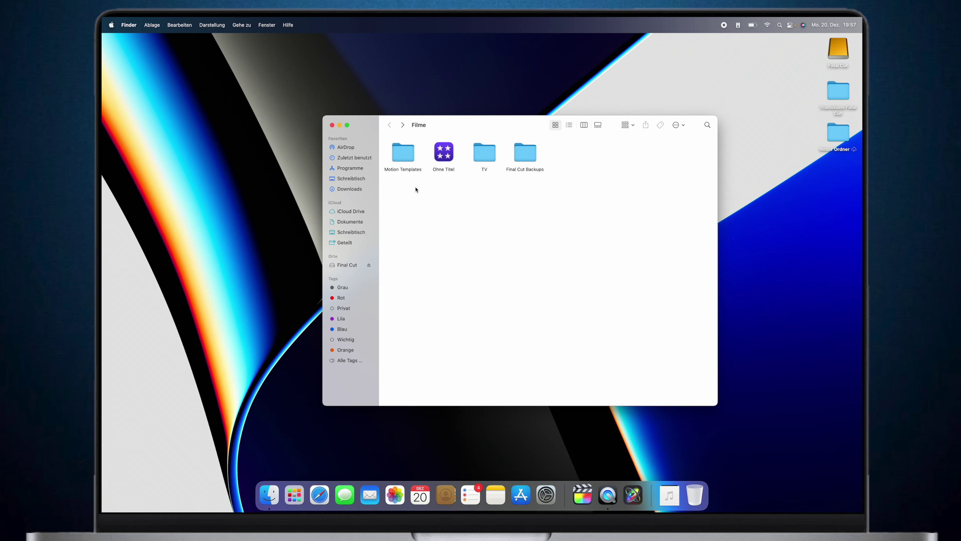
Enter the Motion Templates folder and select its Transitions subfolder.
double_click(404, 155)
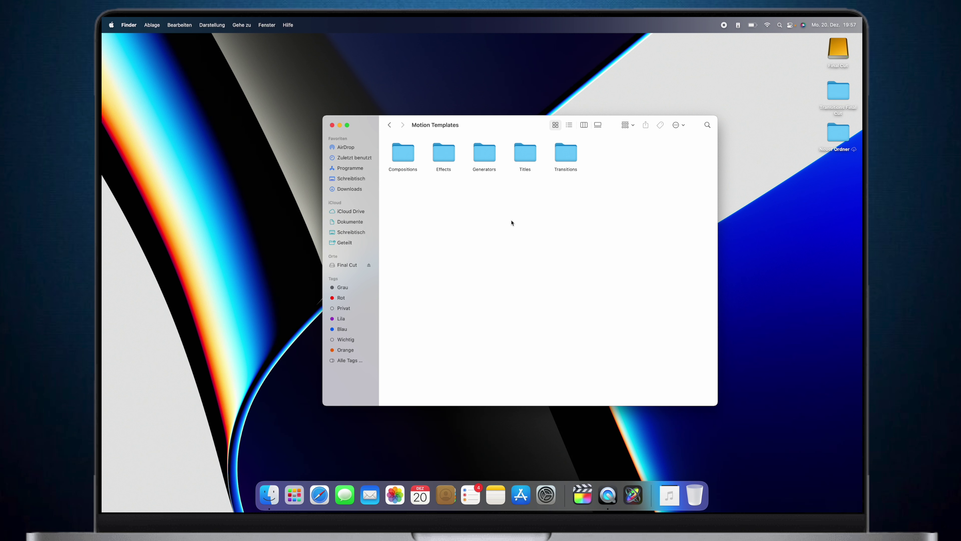
left_click(570, 161)
left_click(568, 201)
left_click(569, 171)
Get Info on Transitions and highlight the .localized suffix in its Name & Extension field.
right_click(569, 173)
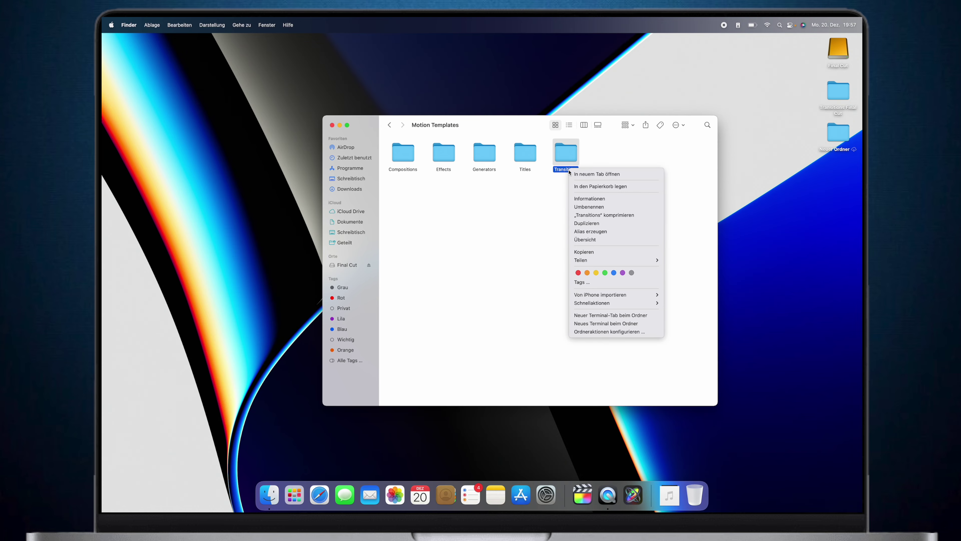
left_click(582, 199)
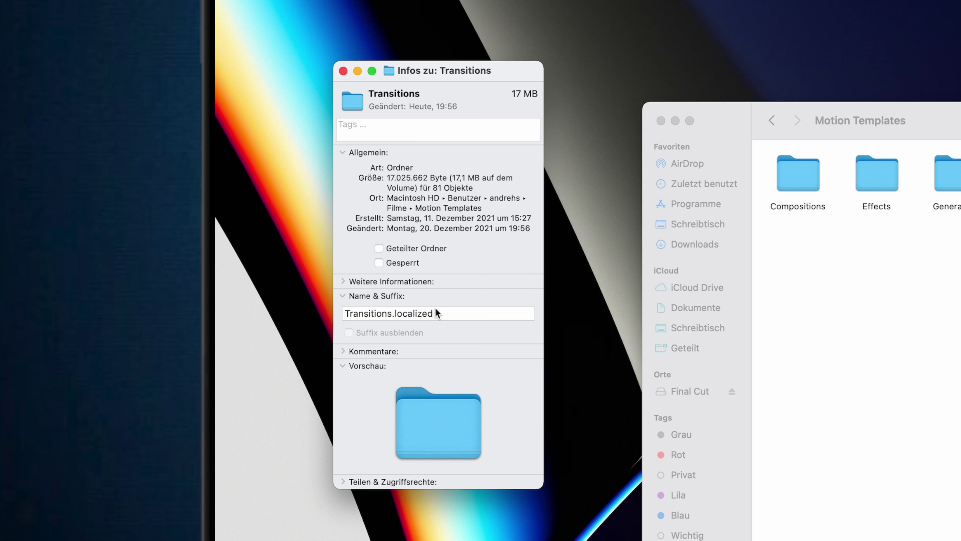
left_click_drag(445, 313, 336, 314)
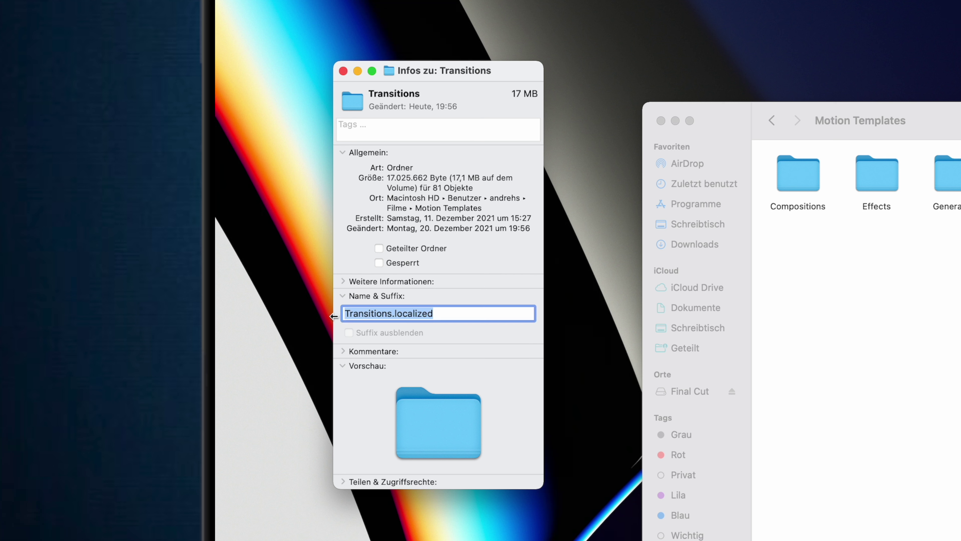
left_click(391, 314)
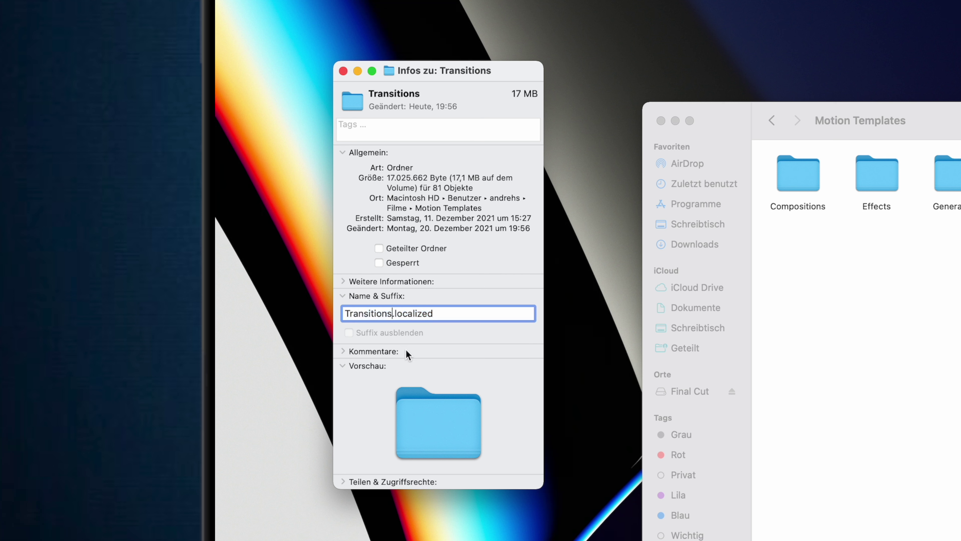
key("Right")
key("shift+Right")
key("shift+Right")
key("shift+Right")
key("shift+Right")
key("shift+Right")
key("shift+Right")
key("shift+Right")
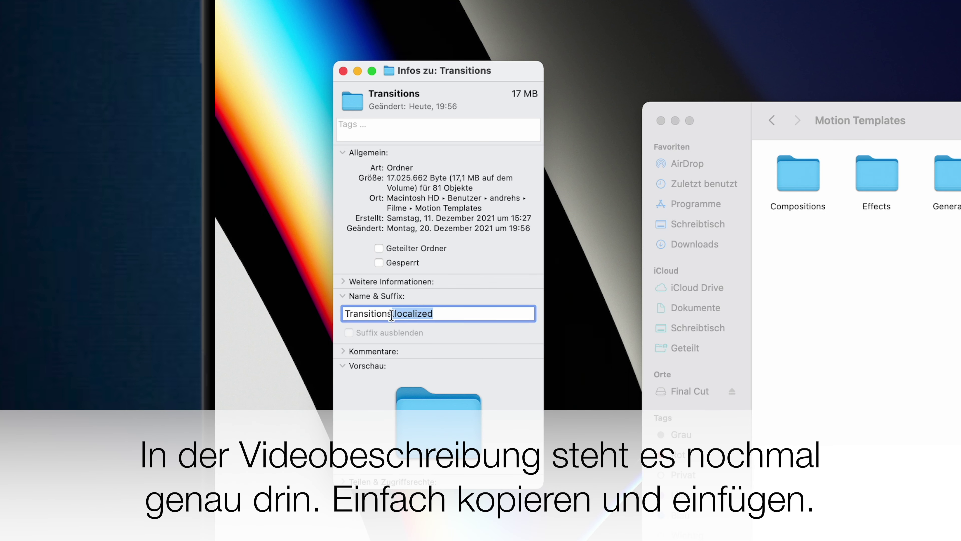
left_click(442, 316)
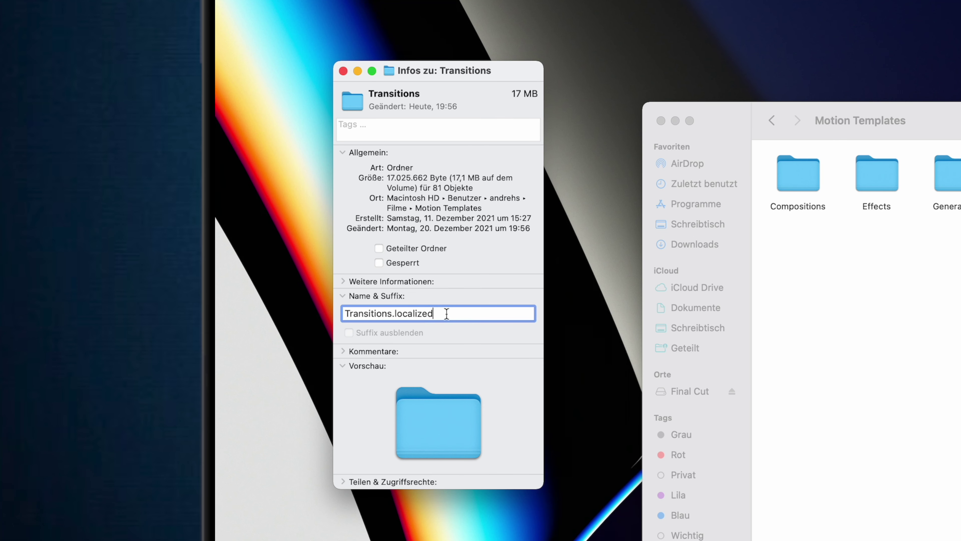
left_click_drag(447, 314, 393, 313)
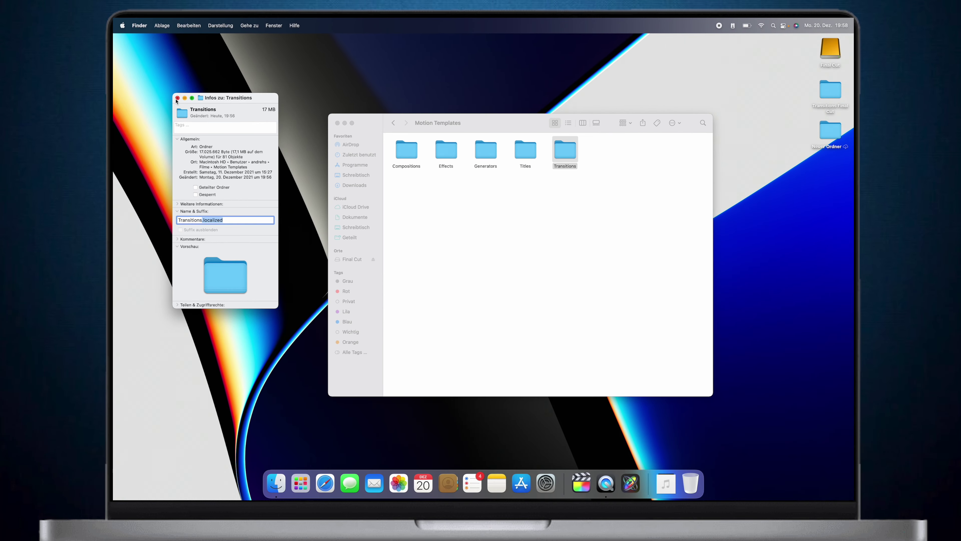
Close the Transitions info window and show info for all five template folders.
left_click(177, 98)
left_click_drag(590, 179, 396, 152)
right_click(405, 154)
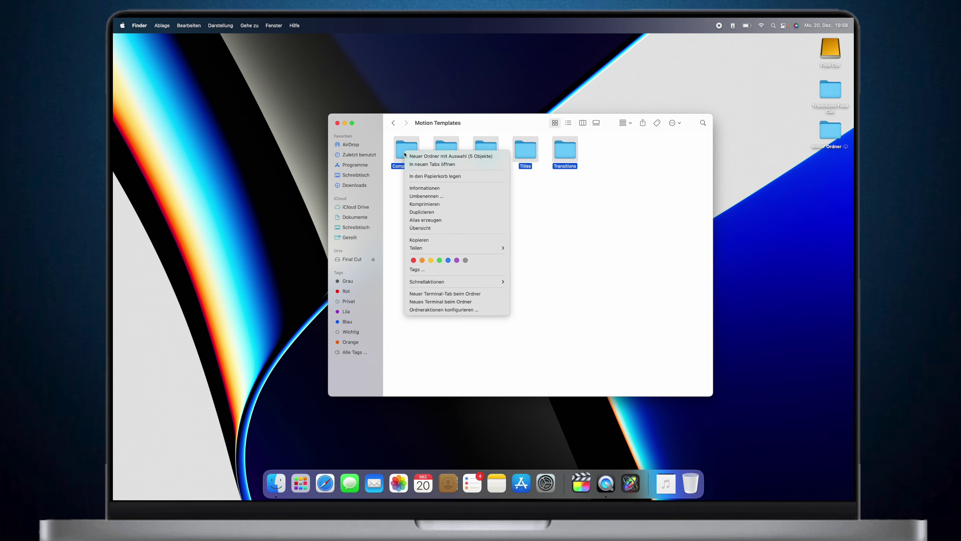
left_click(425, 188)
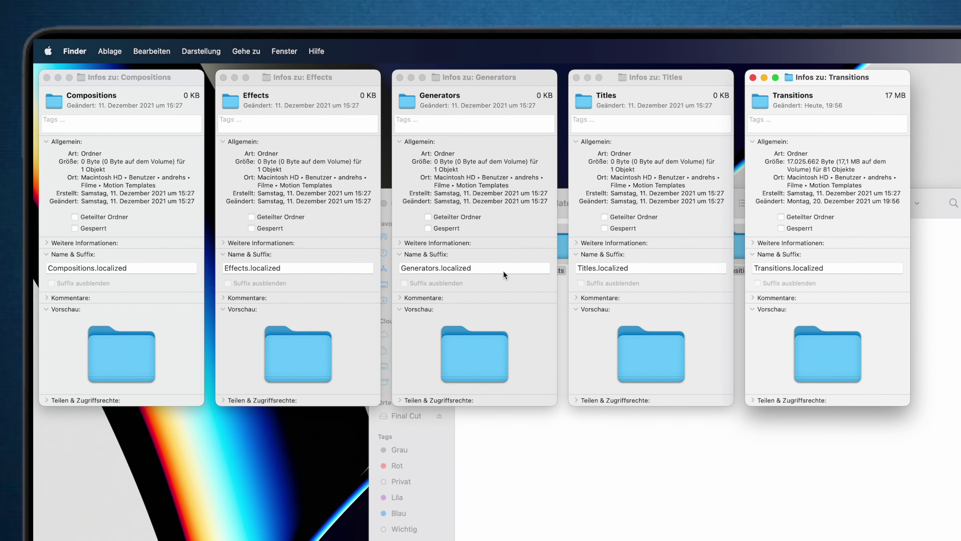
Go back to Filme and show info for the Motion Templates folder itself.
left_click(516, 425)
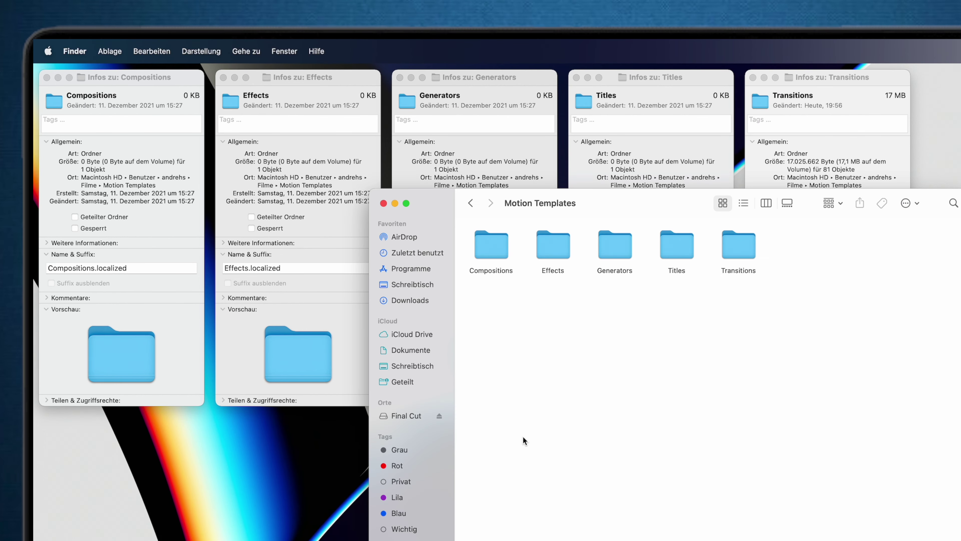
left_click(470, 203)
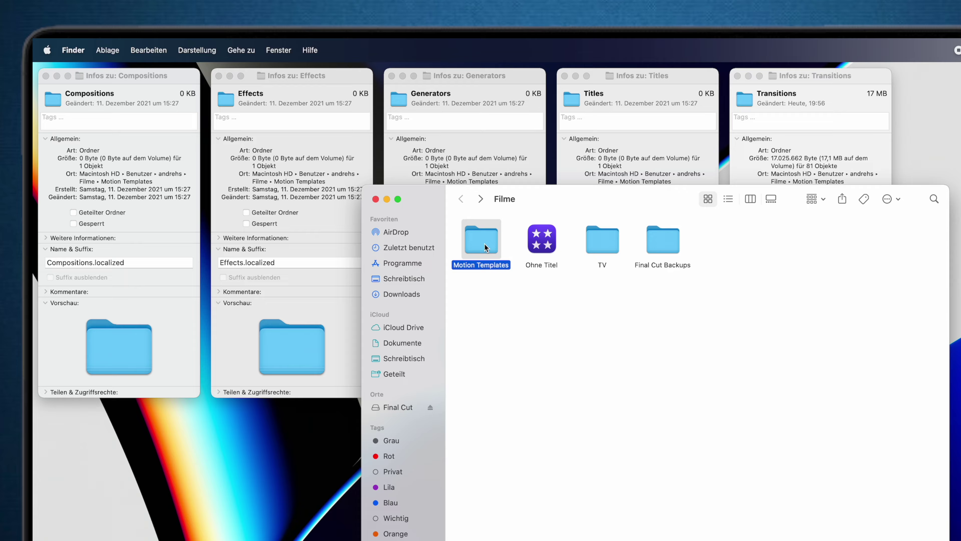
right_click(484, 247)
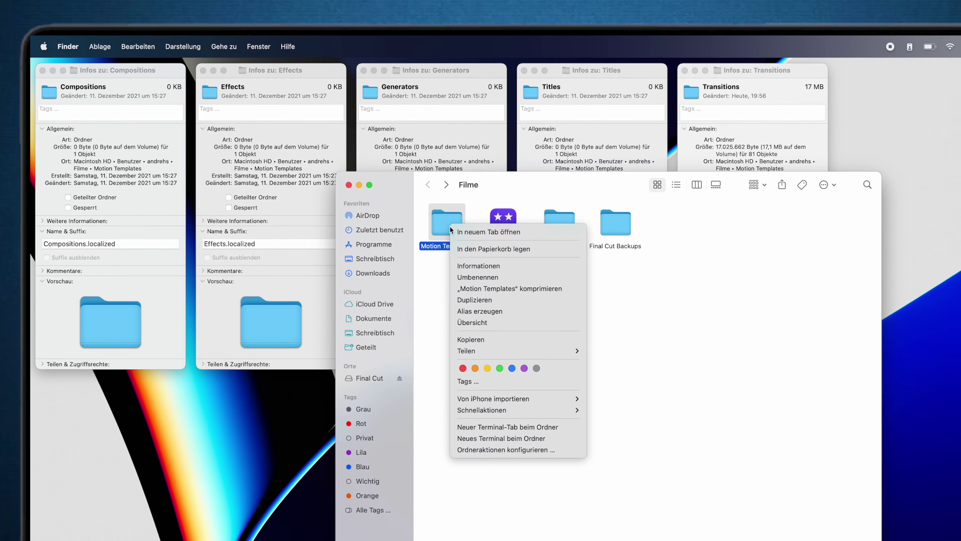
left_click(430, 239)
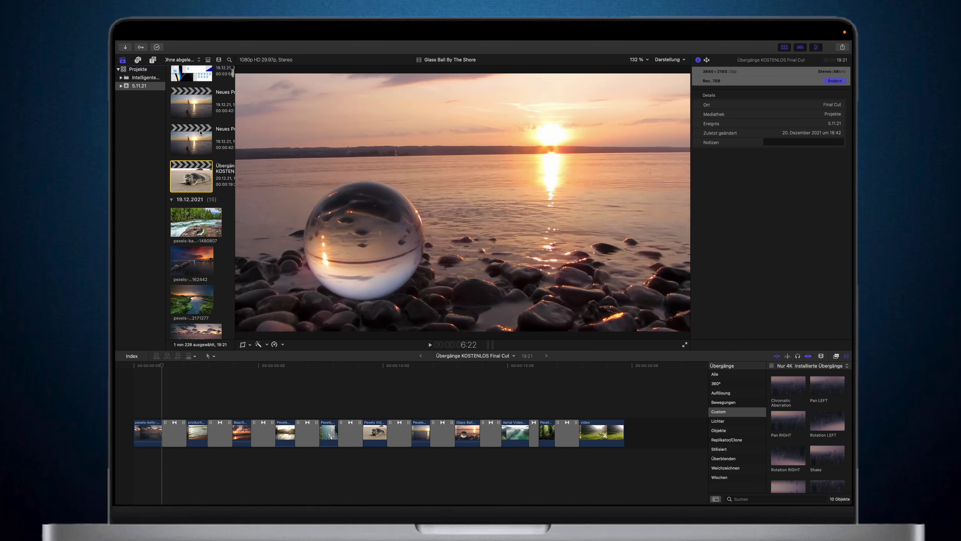
Start a 60p new project in event 5.11.21, cancel it, and open Neues Projekt 1.
scroll(197, 110, "up", 1)
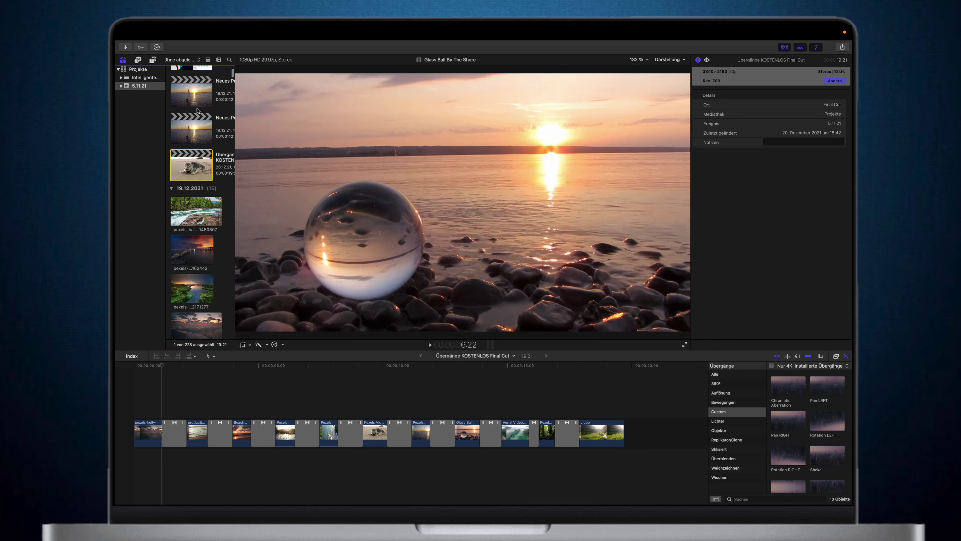
right_click(144, 88)
left_click(156, 100)
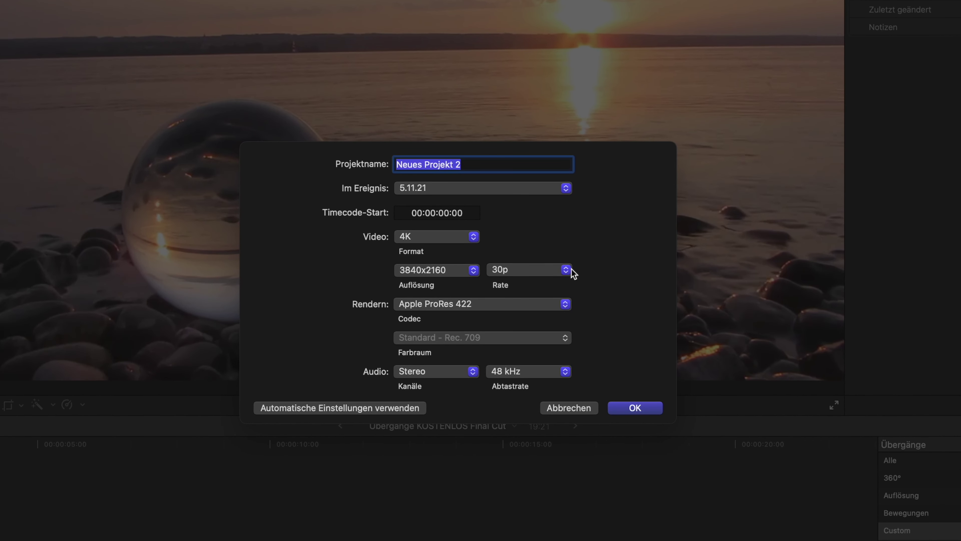
left_click(571, 272)
left_click(536, 317)
left_click(569, 408)
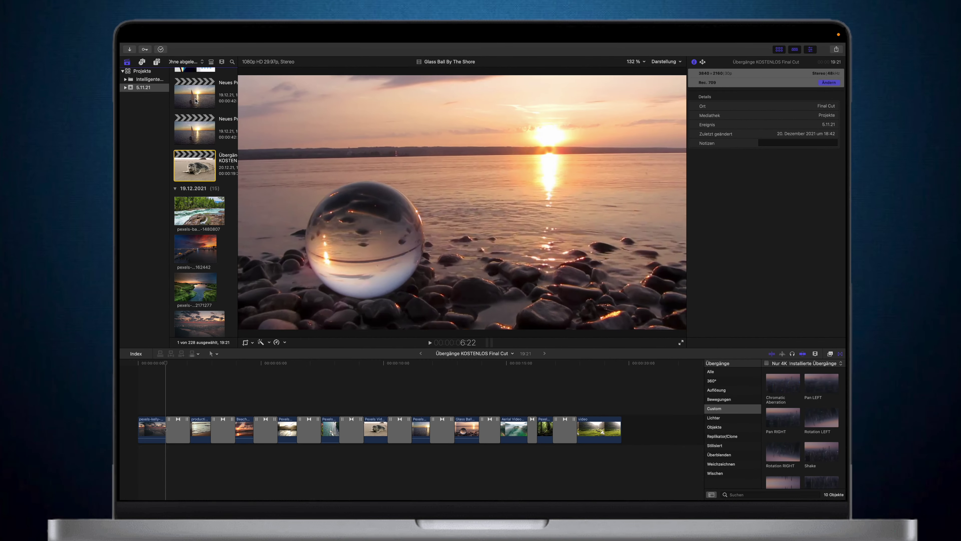
double_click(196, 100)
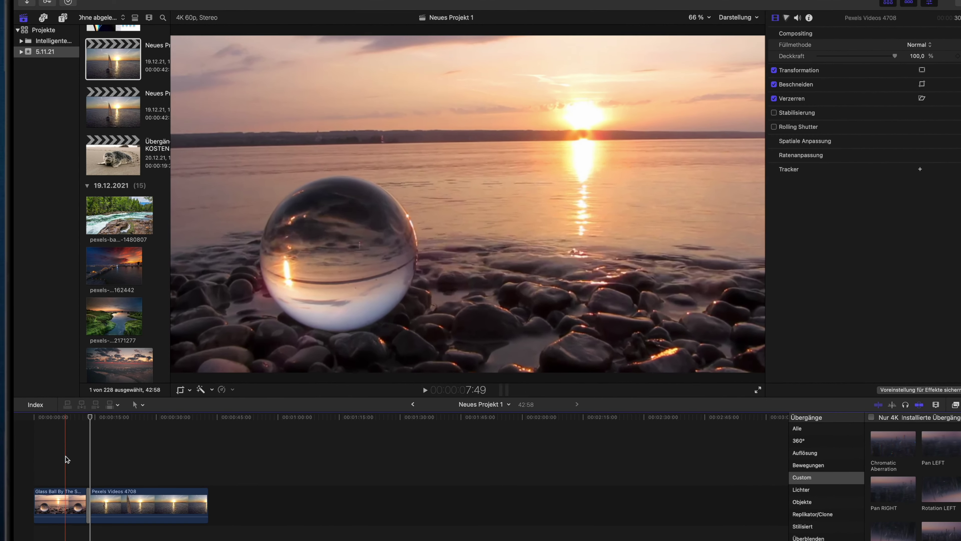
Play the timeline and park the playhead on the glass ball–sailboat transition.
key("space")
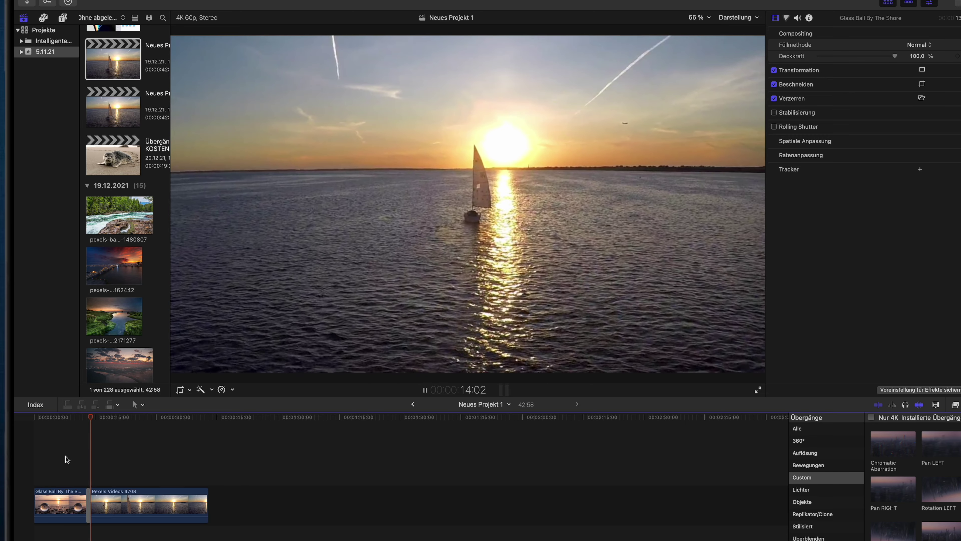
key("space")
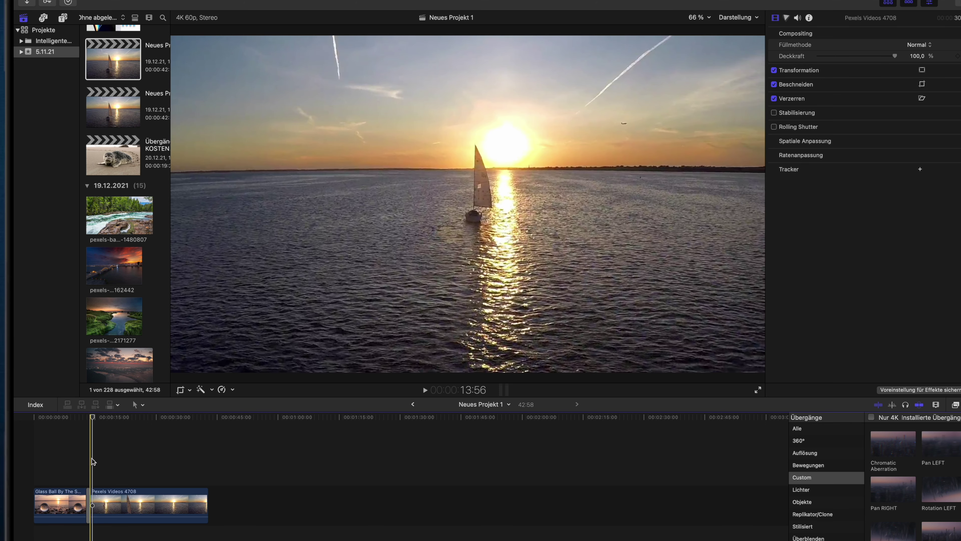
left_click(90, 458)
Zoom in and step through the transition frames, then open the 4K 30p Neues Projekt.
key("super+equal")
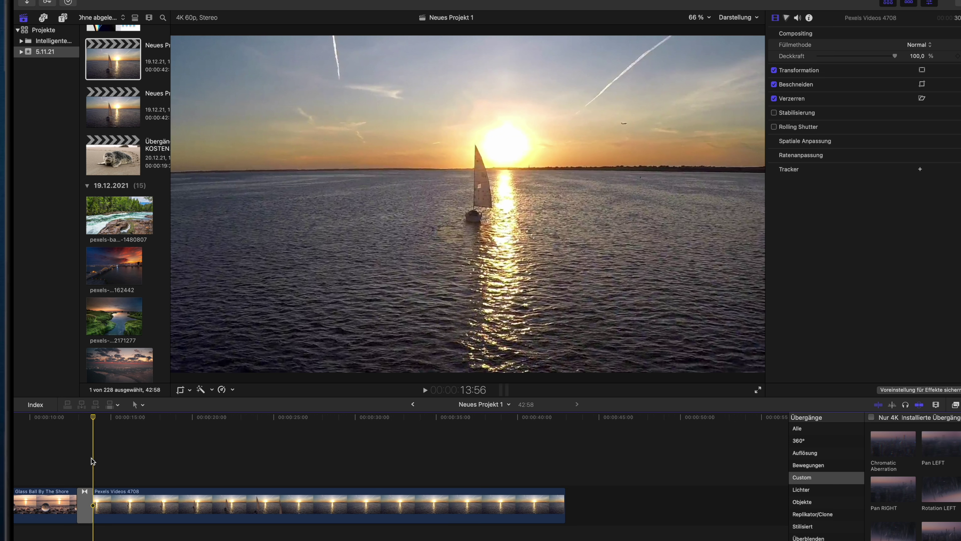
key("super+equal")
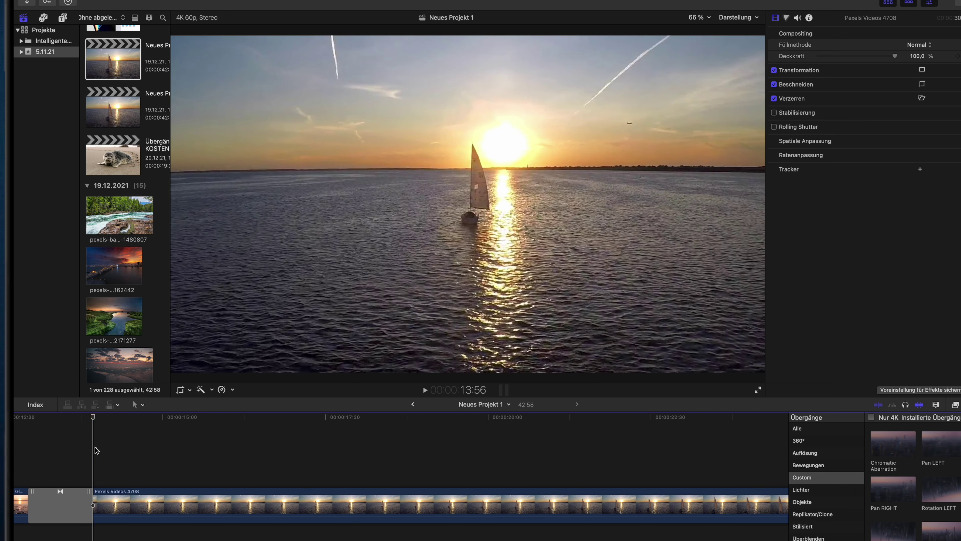
key("Left")
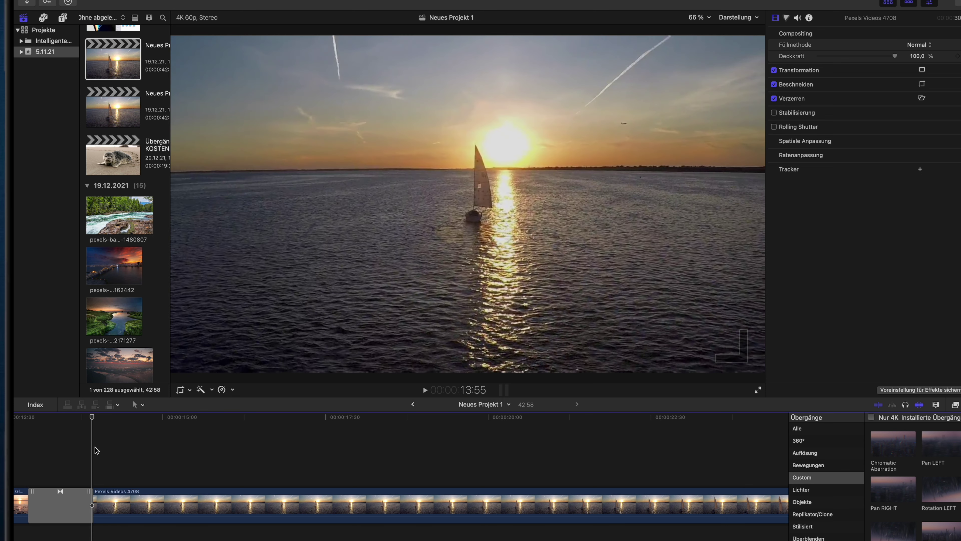
key("Left")
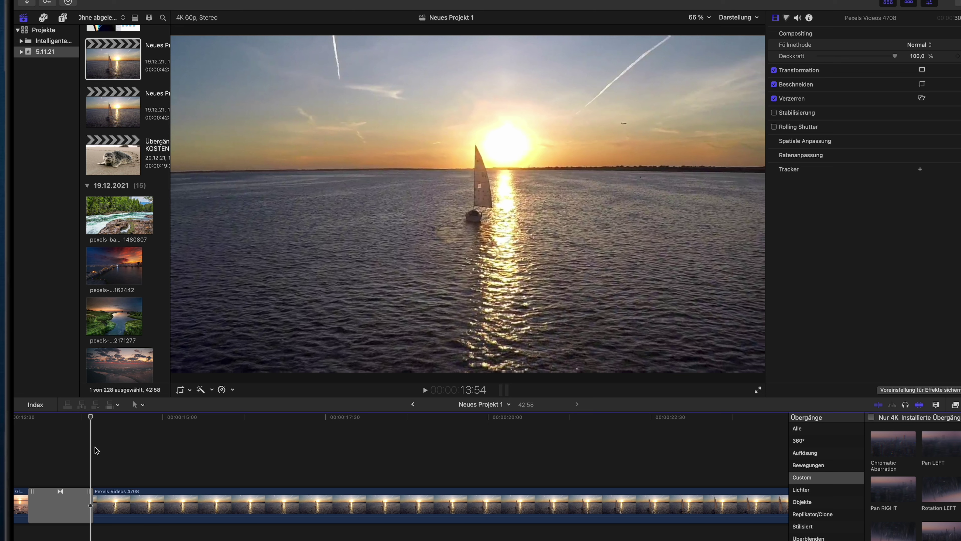
key("Right")
key("Right")
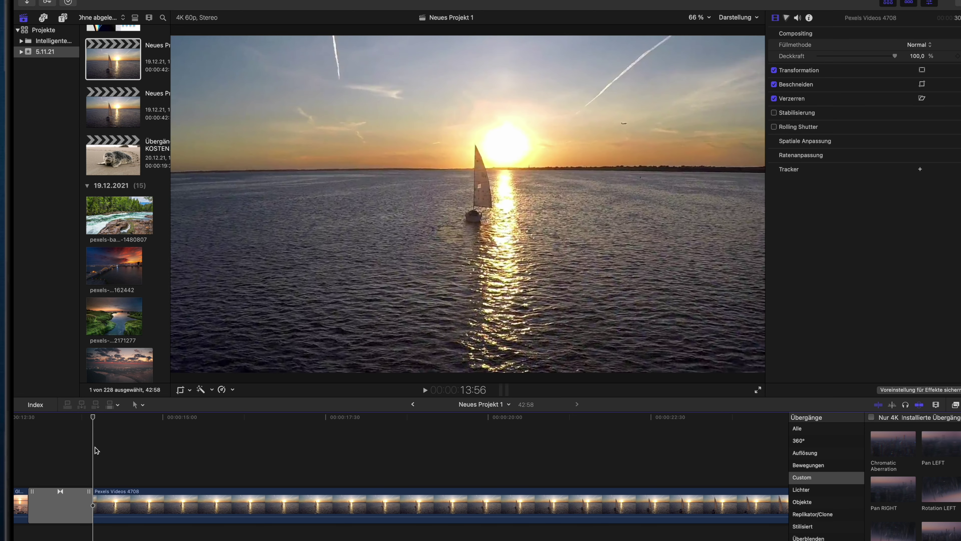
left_click(136, 452)
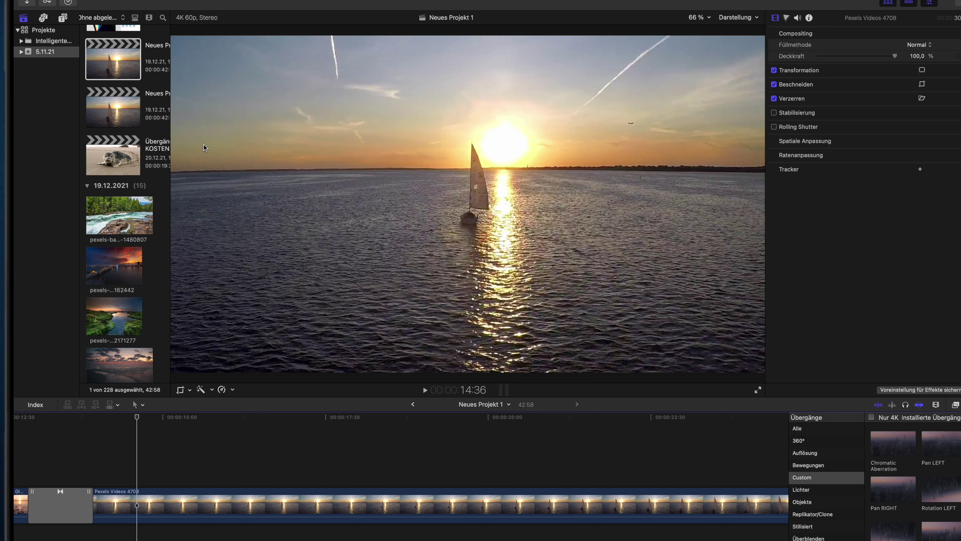
double_click(122, 108)
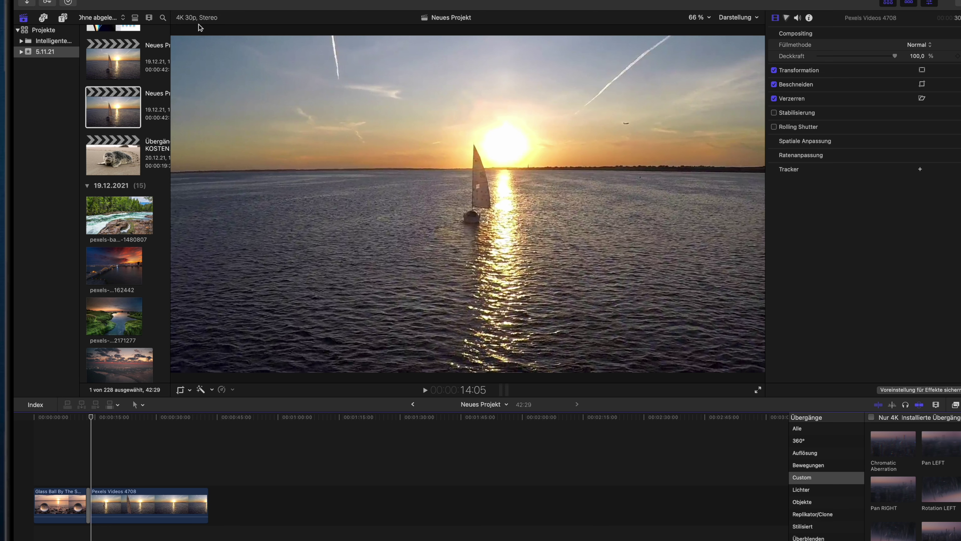
key("super+equal")
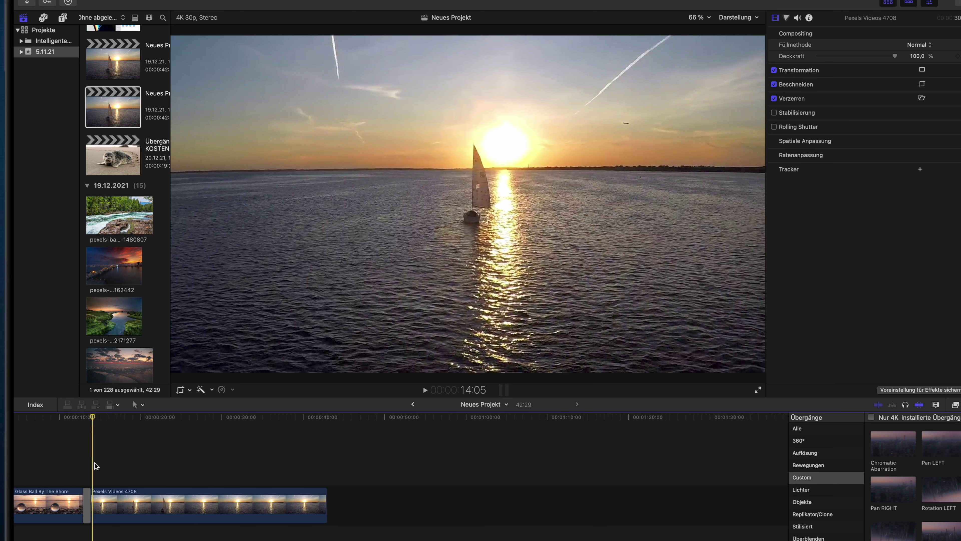
key("super+equal")
key("super+equal")
left_click(86, 465)
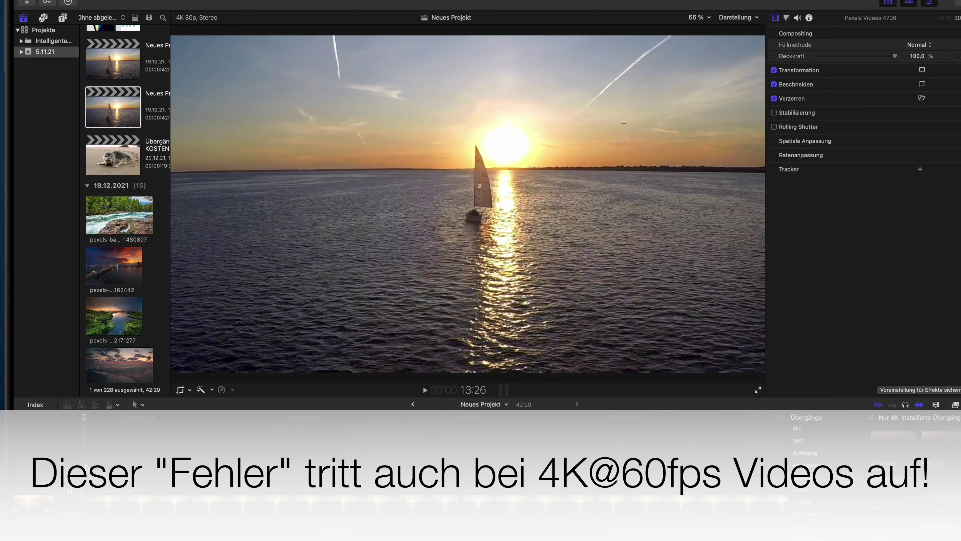
left_click(85, 465)
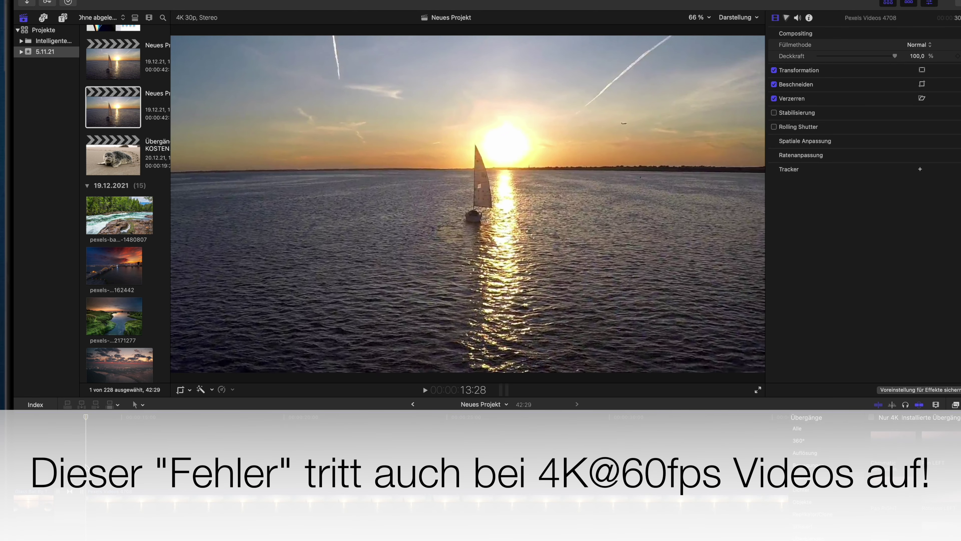
right_click(46, 53)
left_click(57, 69)
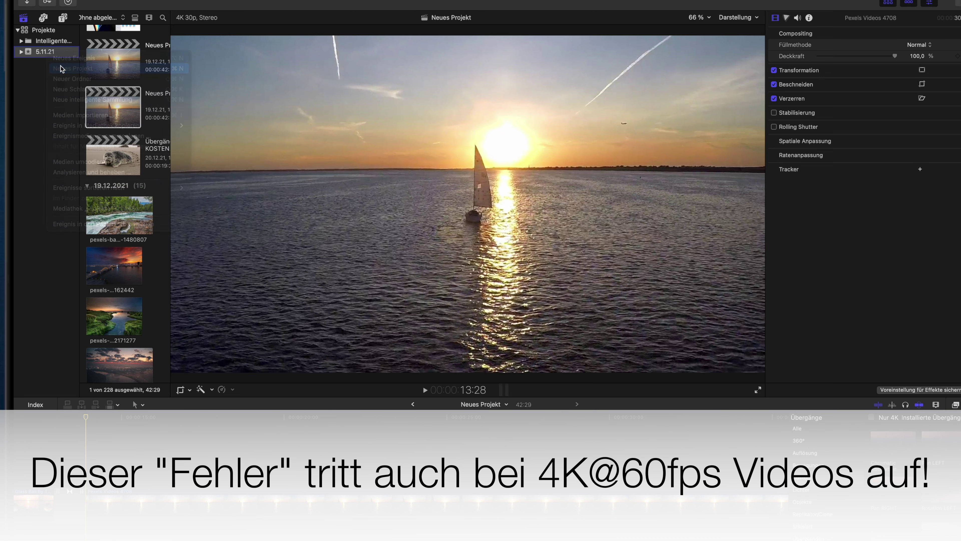
left_click(570, 296)
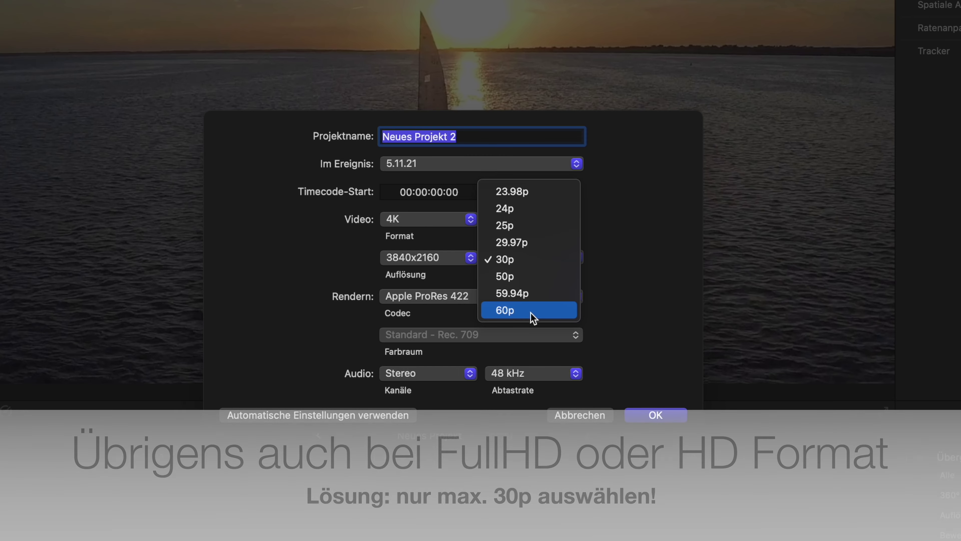
left_click(606, 283)
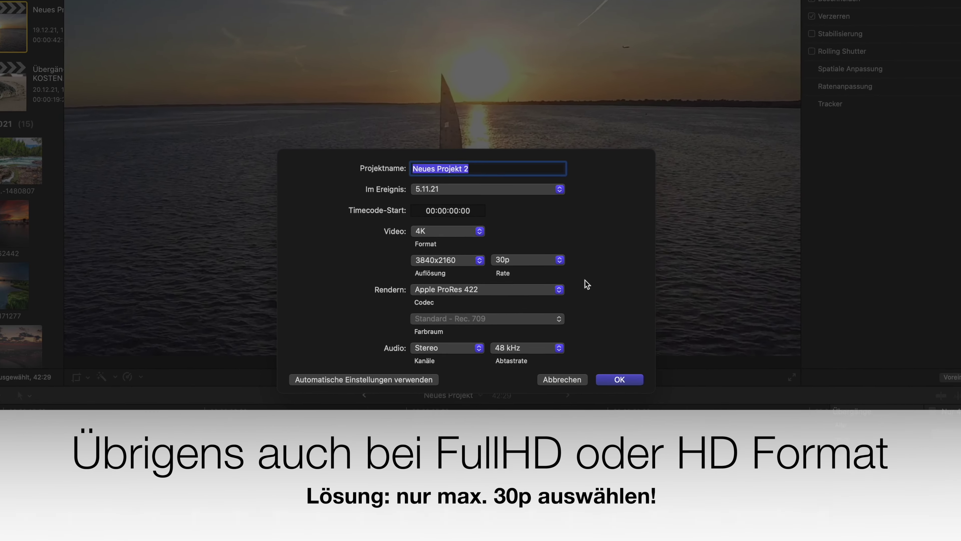
left_click(545, 346)
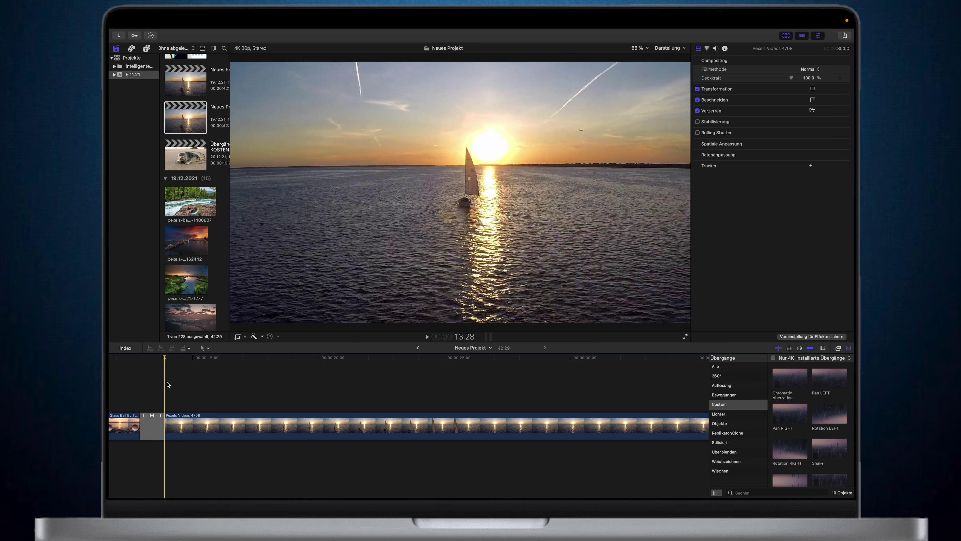
Zoom the timeline out, open Übergänge KOSTENLOS Final Cut, and play its transitions.
key("super+minus")
key("super+minus")
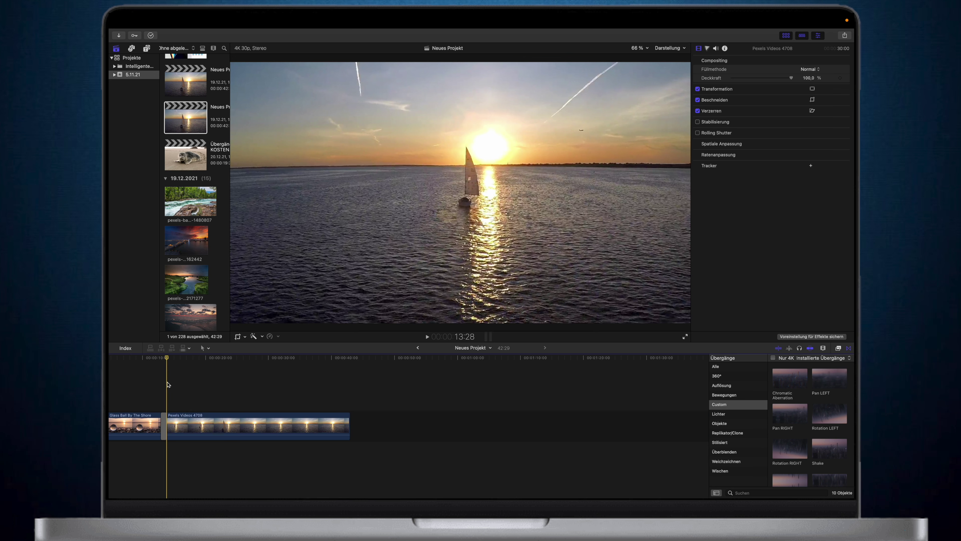
double_click(225, 166)
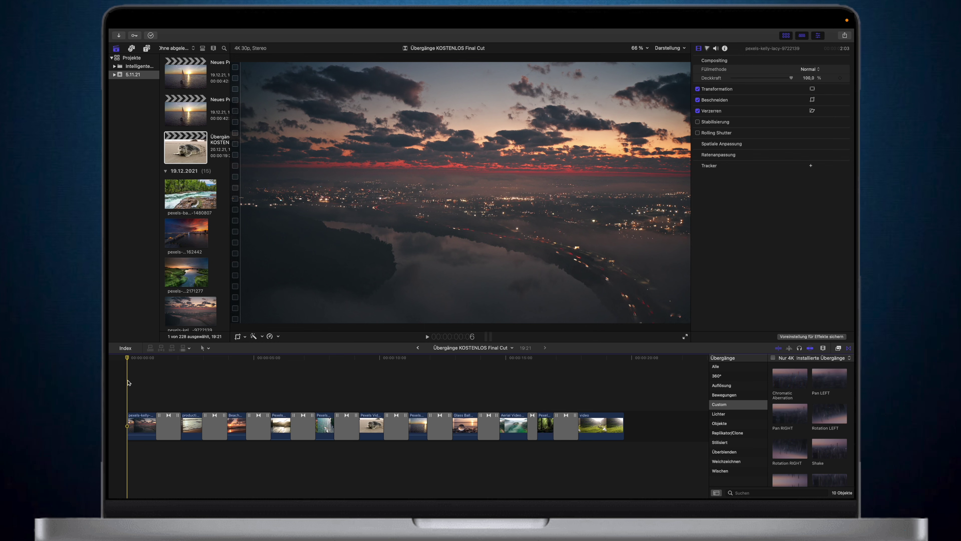
key("space")
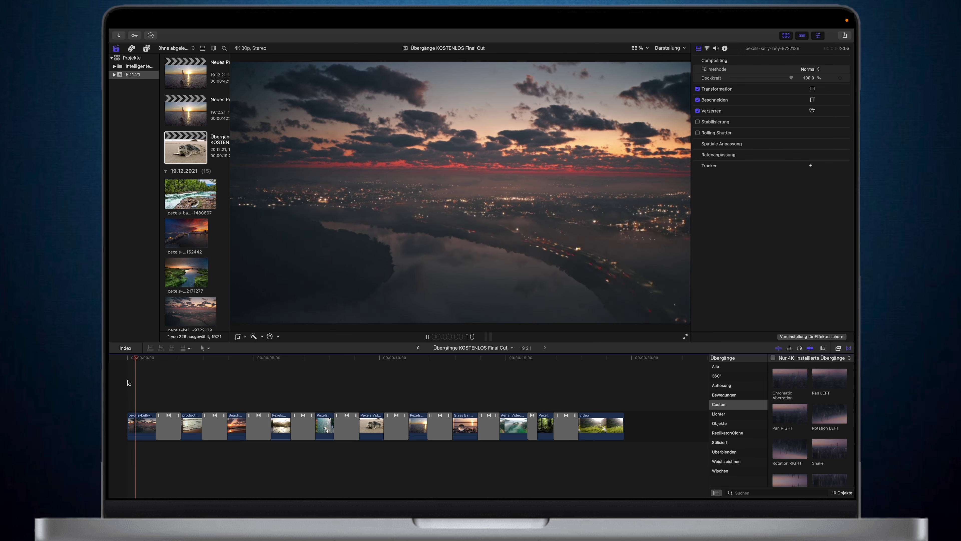